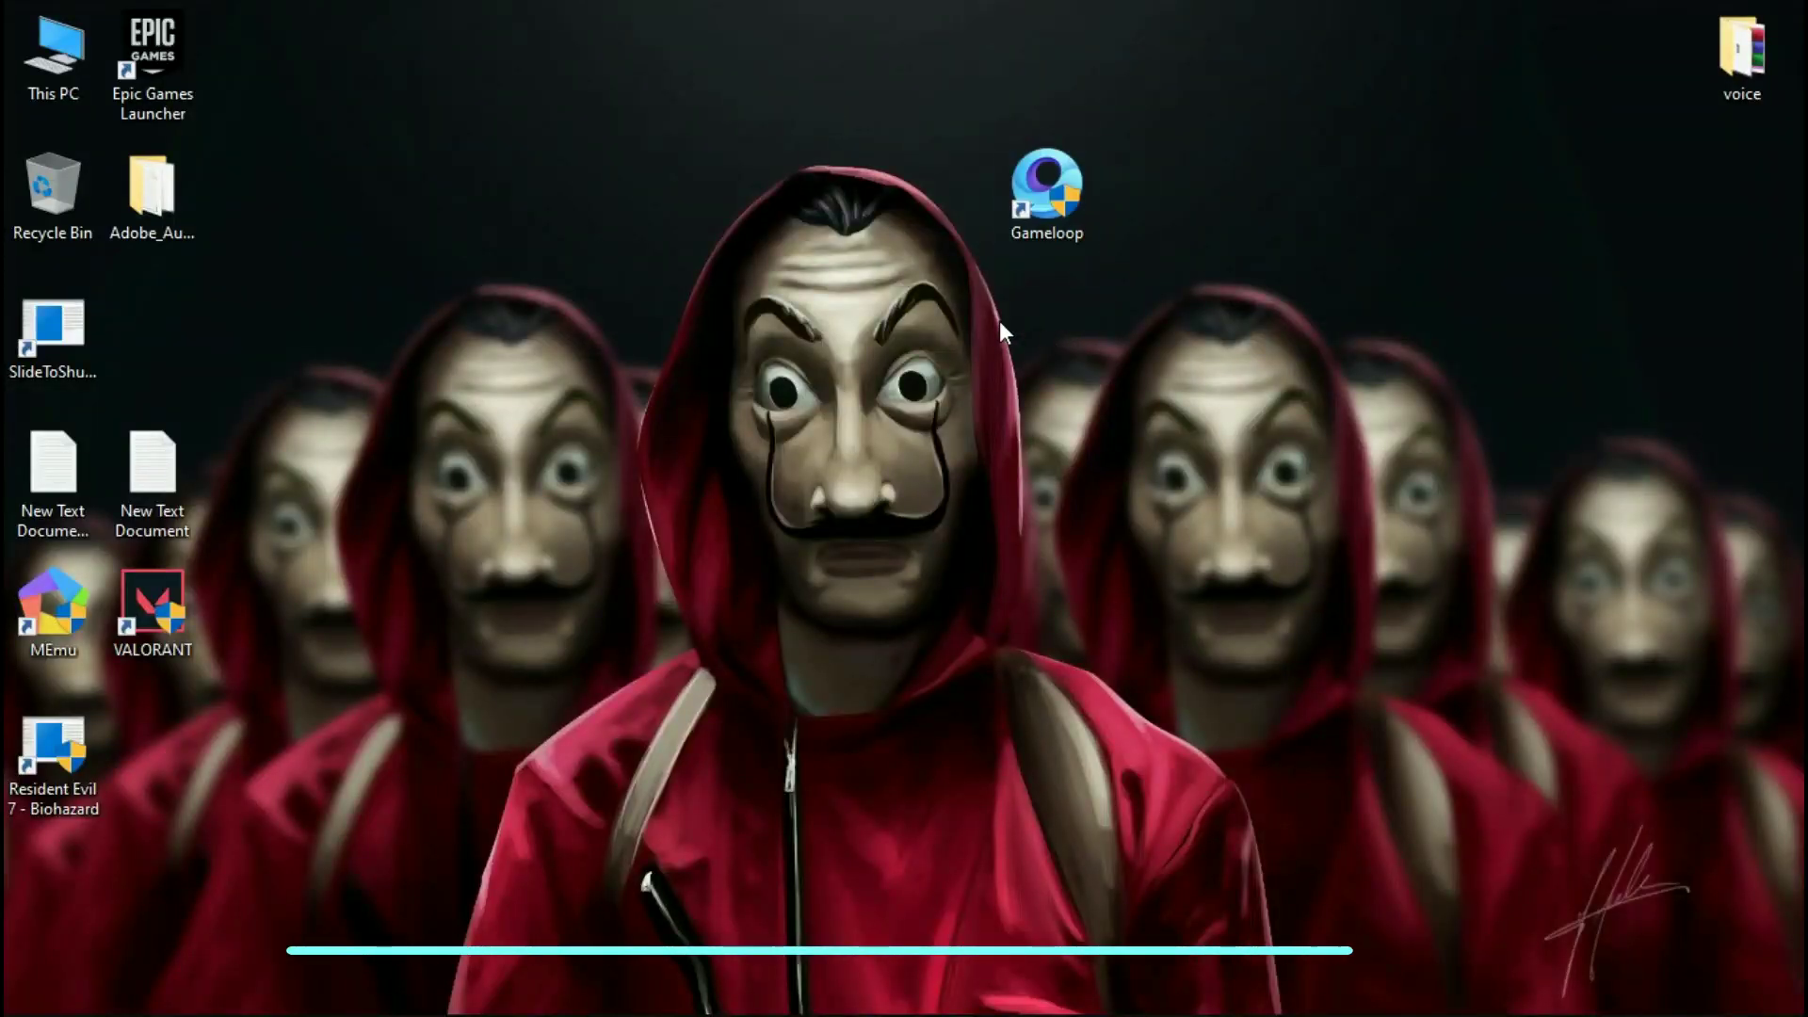
# Launch Gameloop from the desktop, clean its cache with confirmation, and exit the emulator
pyautogui.moveTo(1215, 92); pyautogui.dragTo(902, 381)
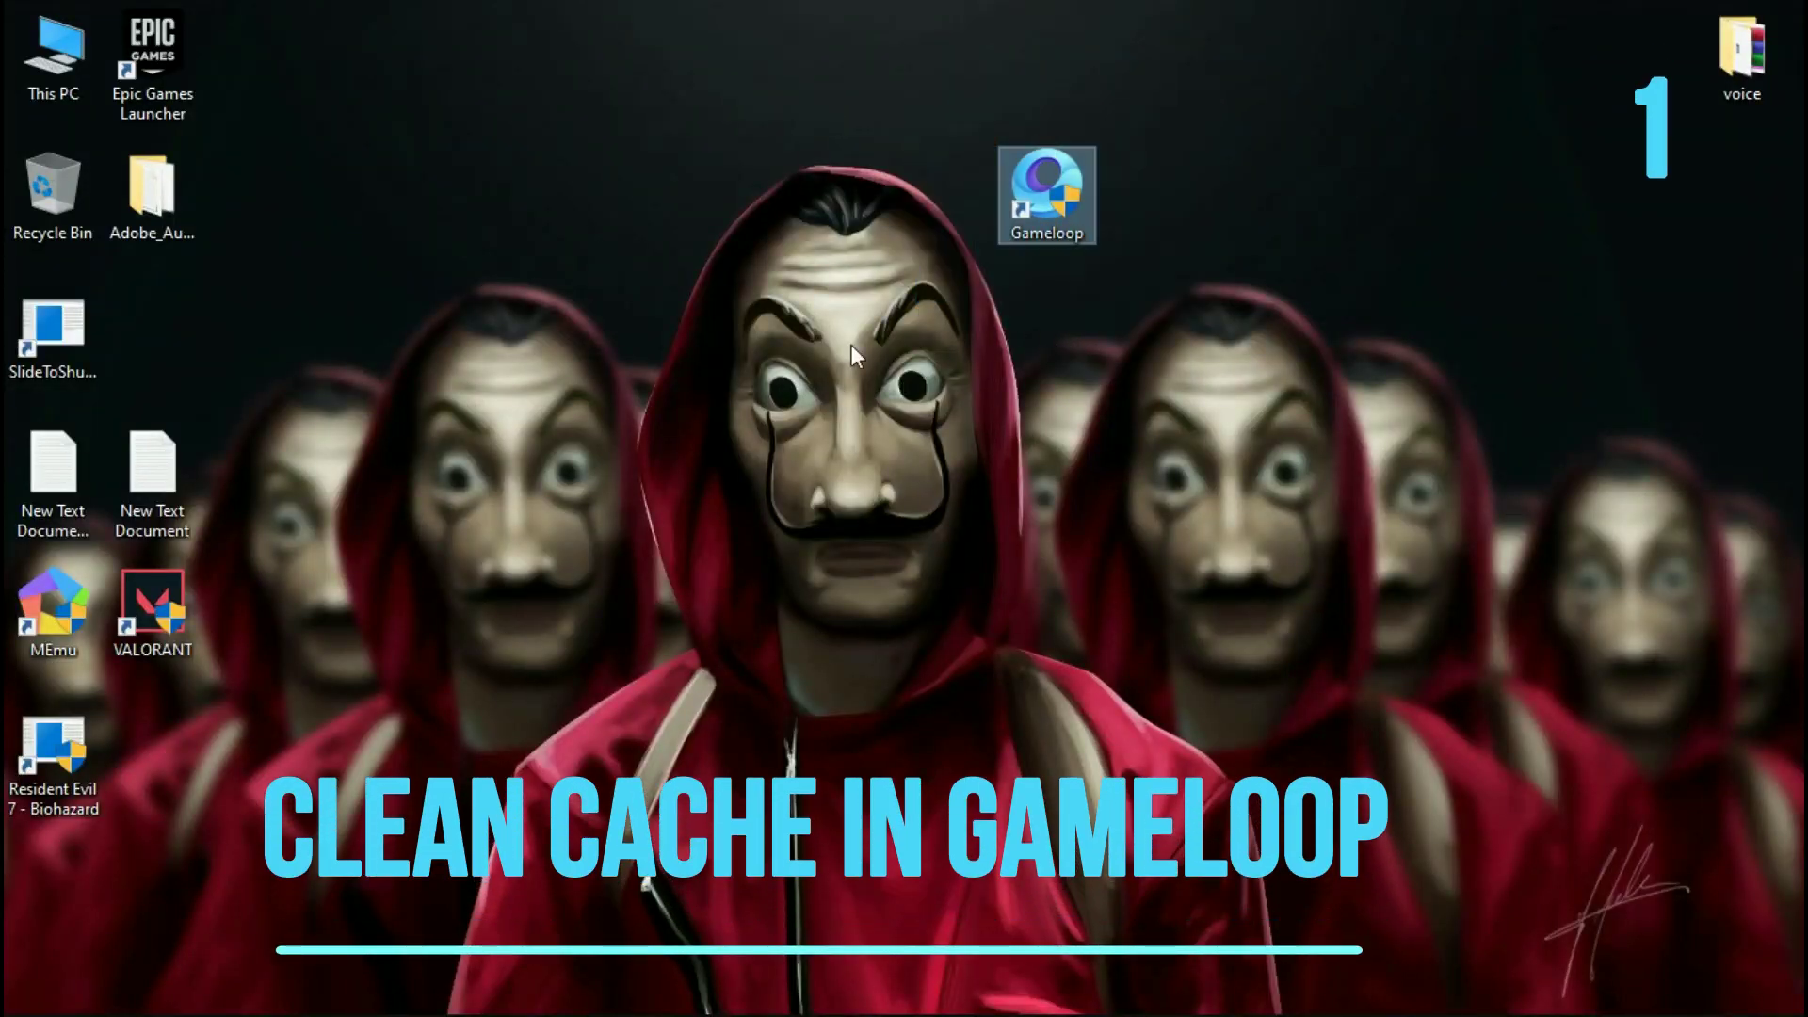
pyautogui.doubleClick(1047, 200)
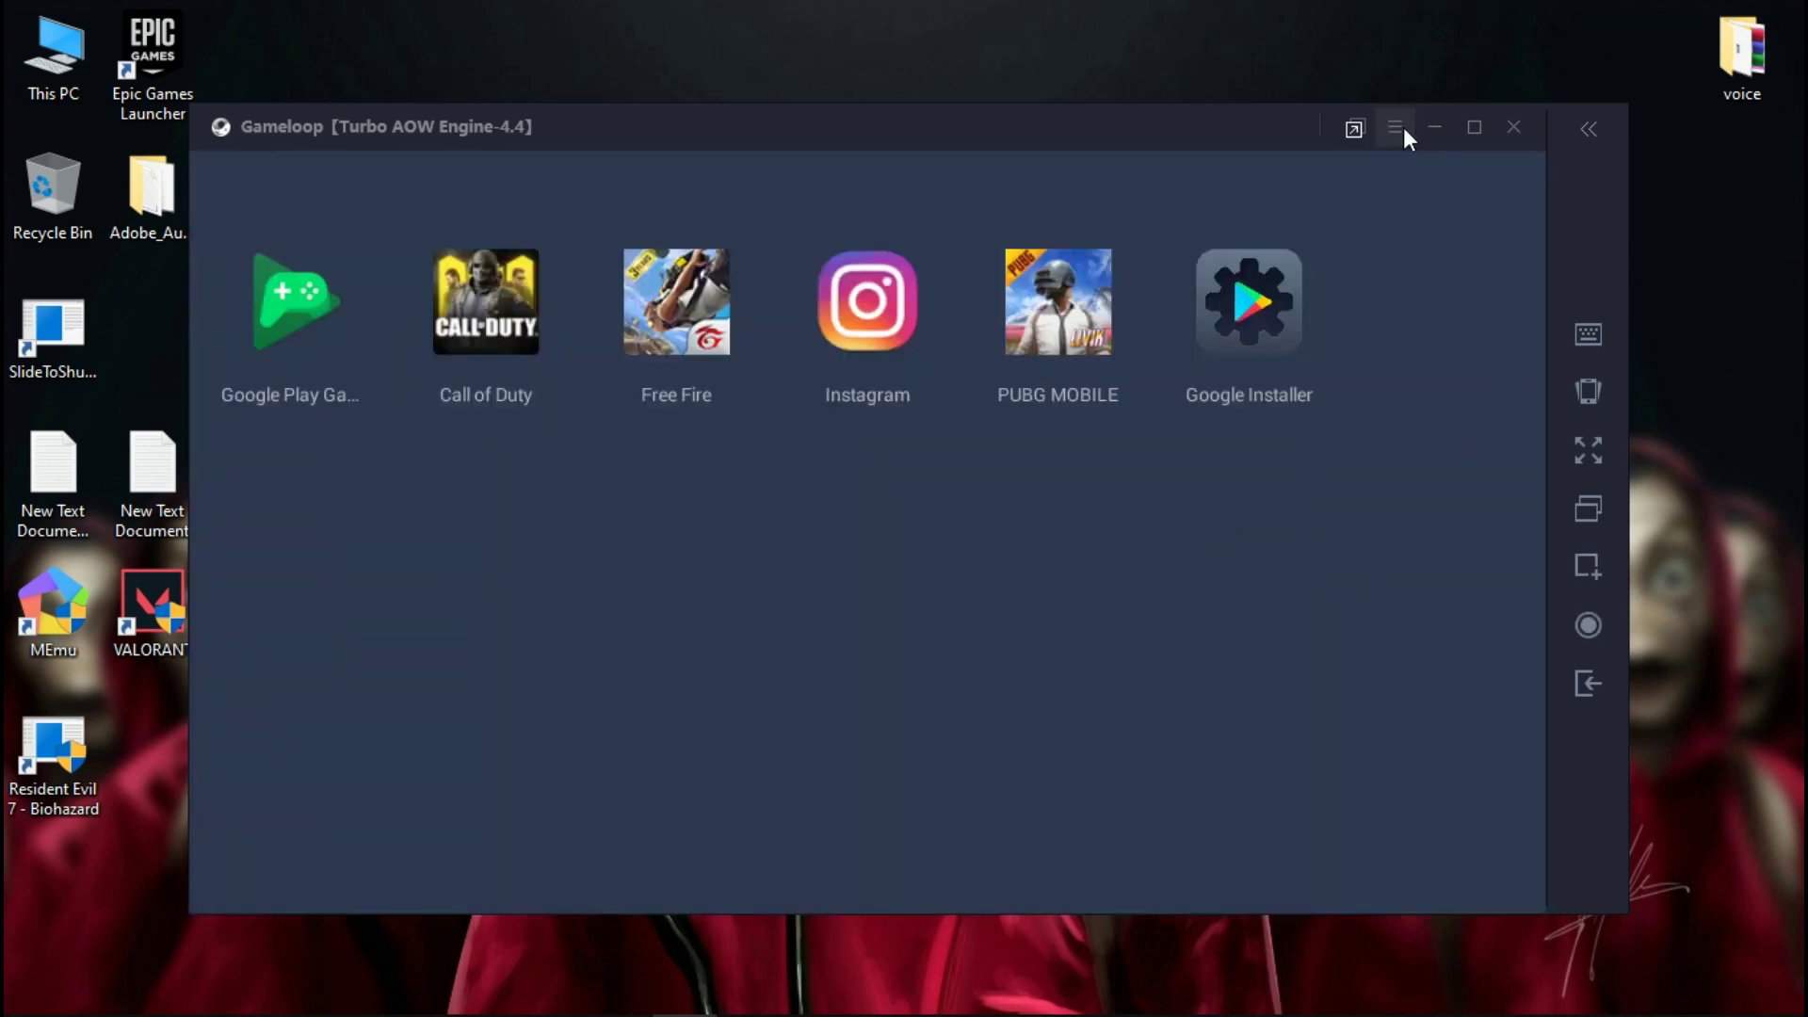
pyautogui.click(1403, 127)
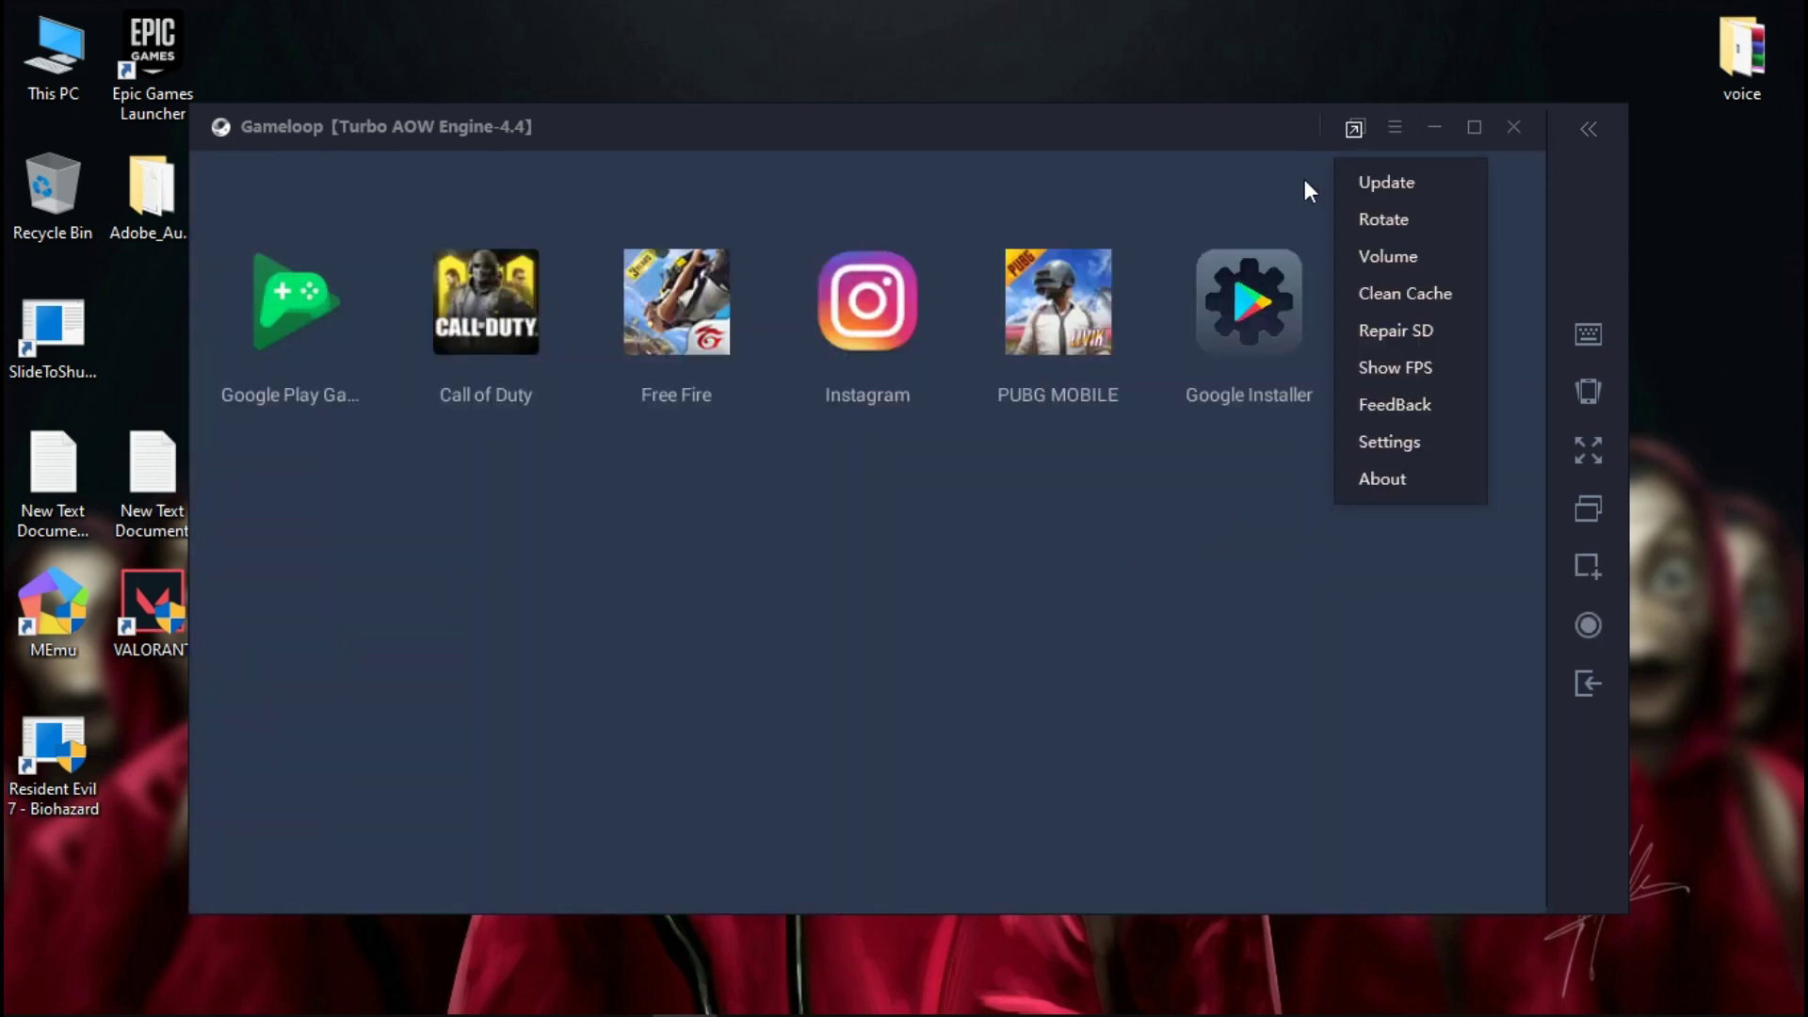
pyautogui.click(1426, 286)
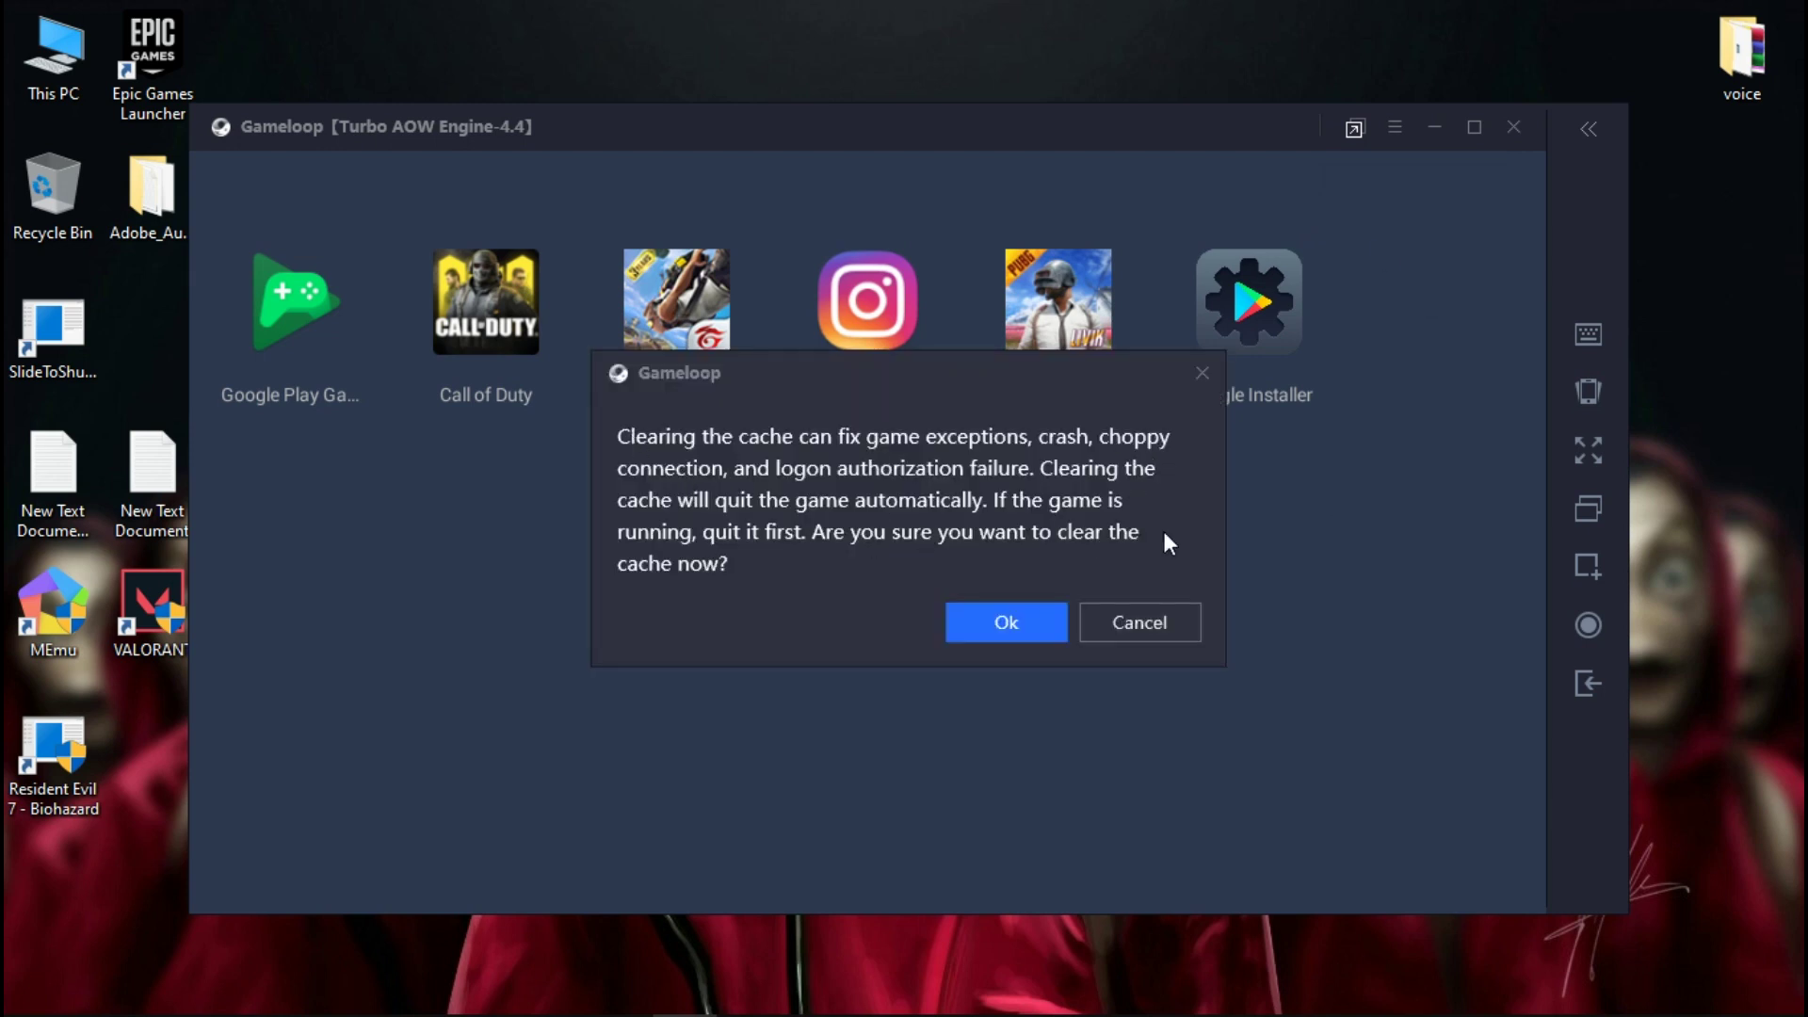
pyautogui.click(1005, 618)
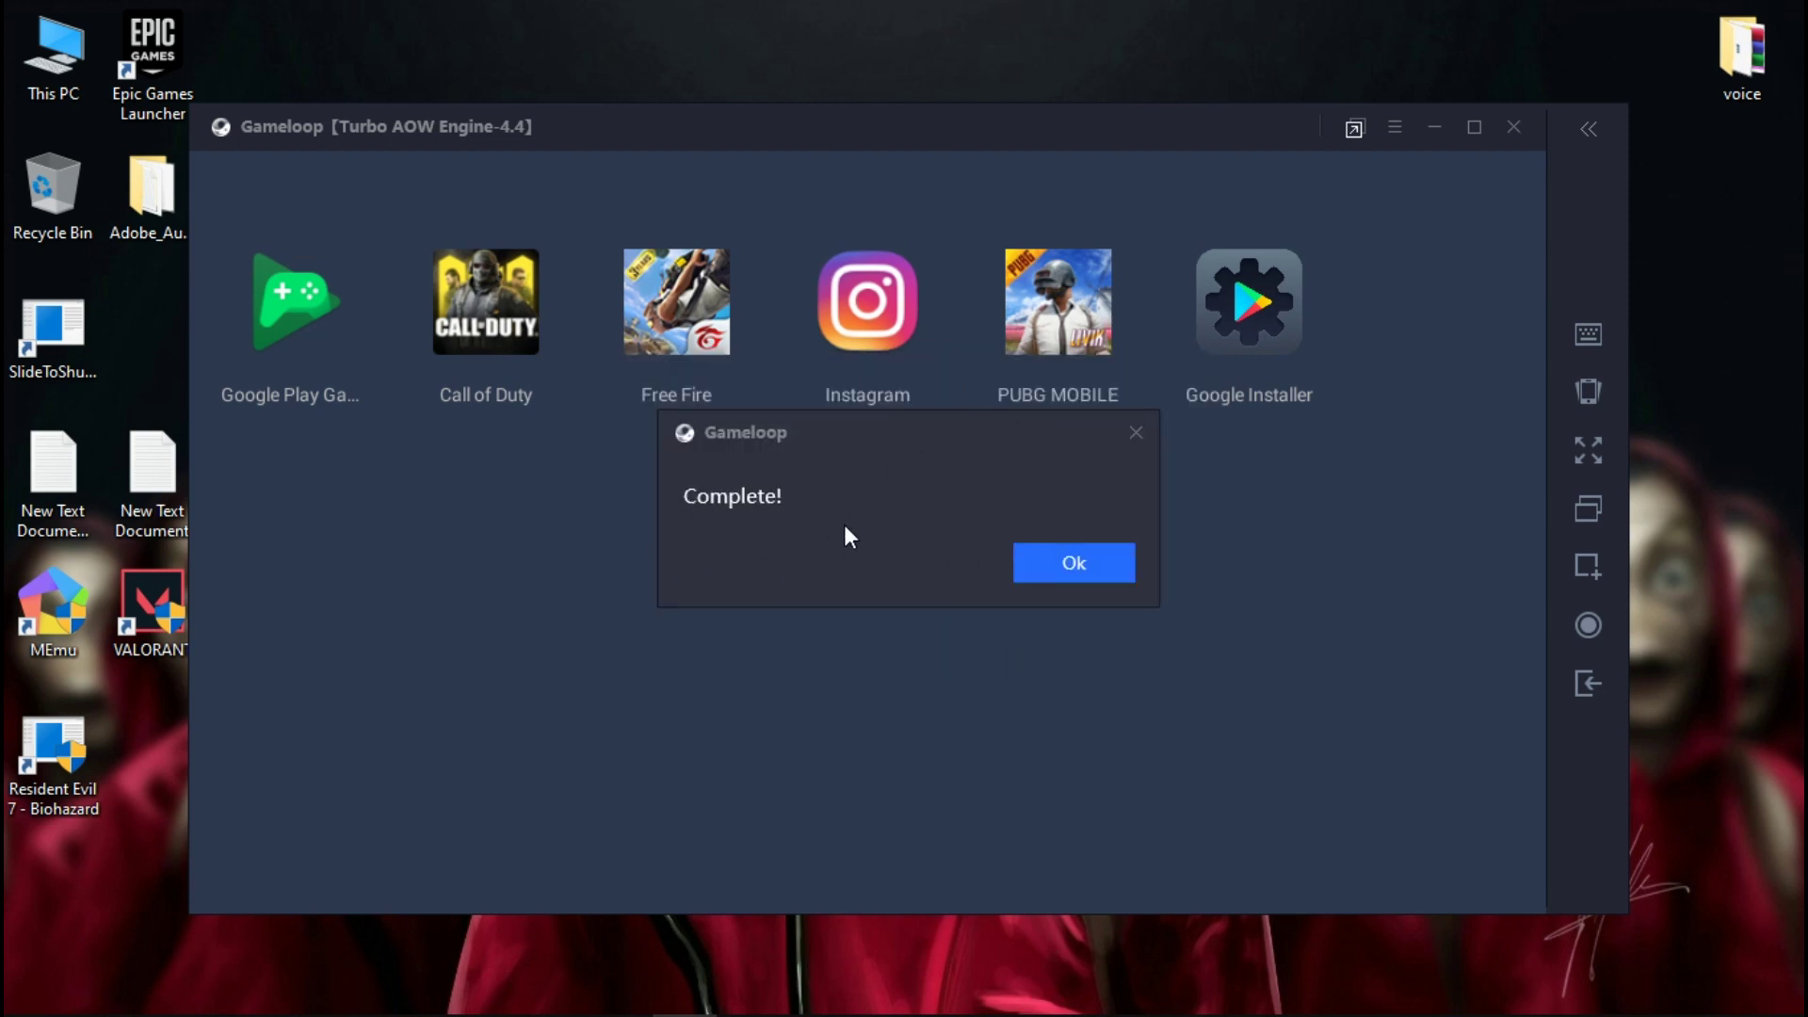
pyautogui.click(1052, 573)
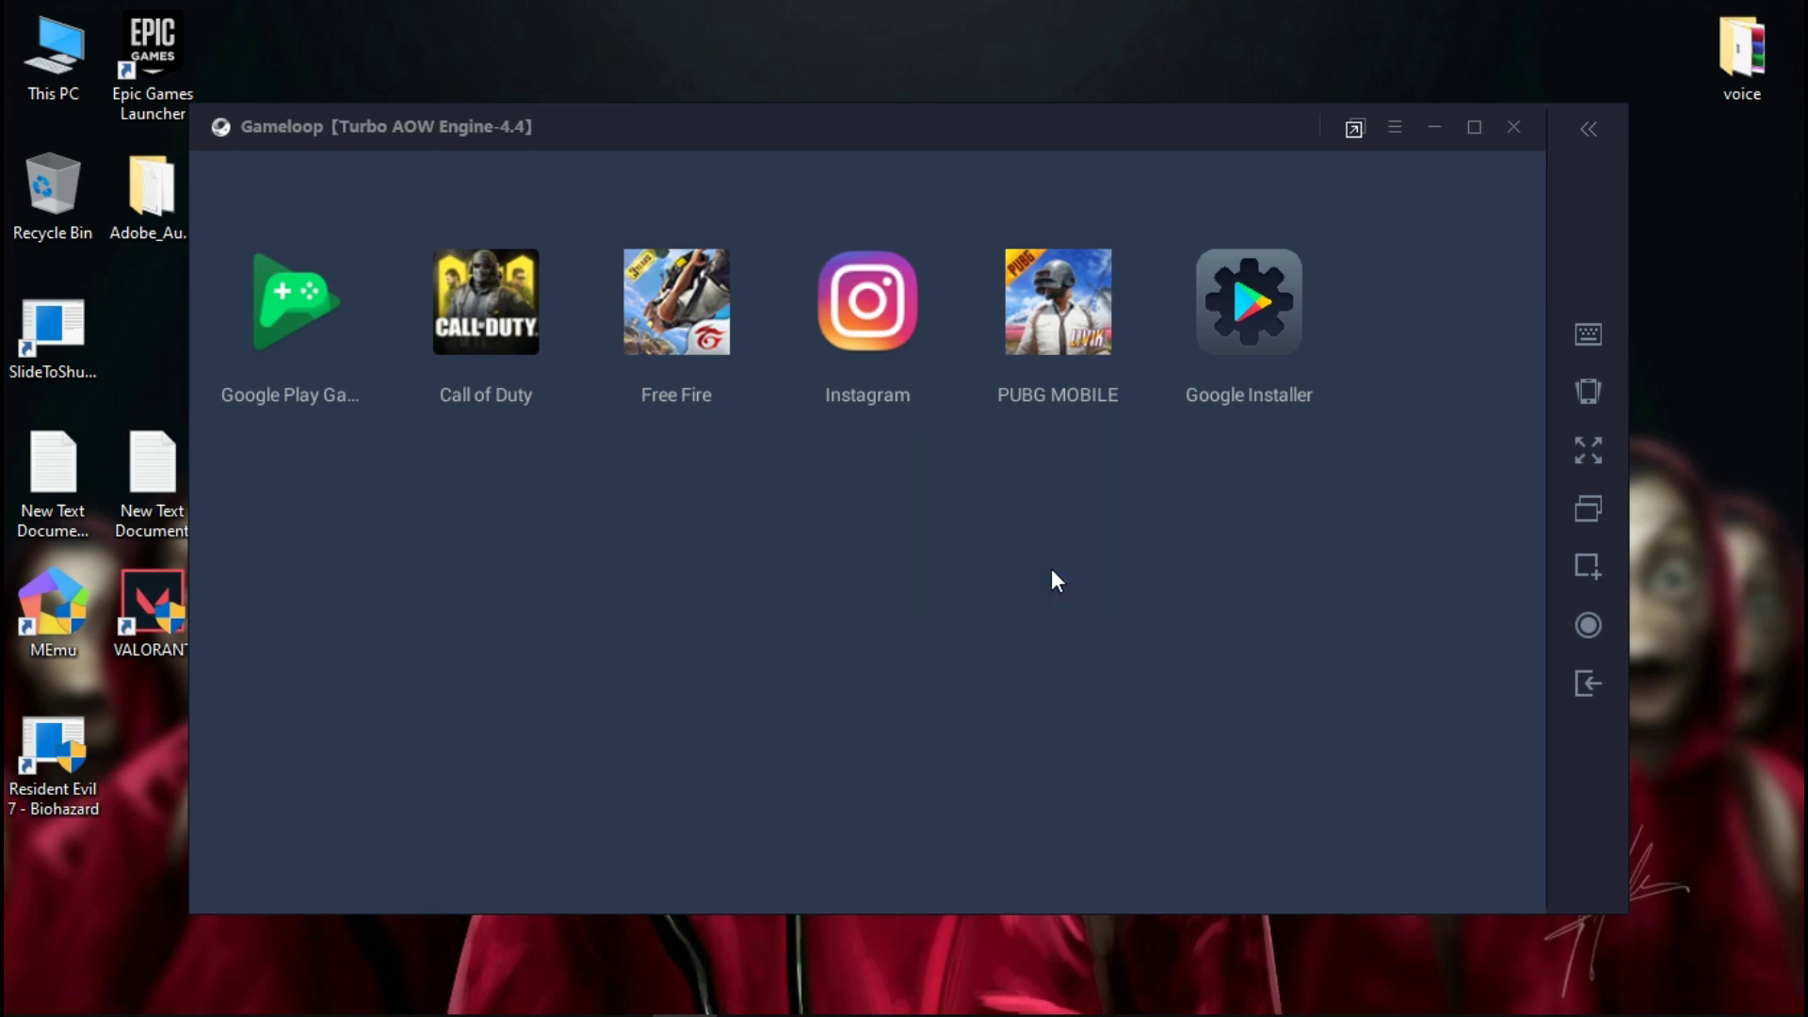
pyautogui.click(1523, 140)
pyautogui.click(976, 569)
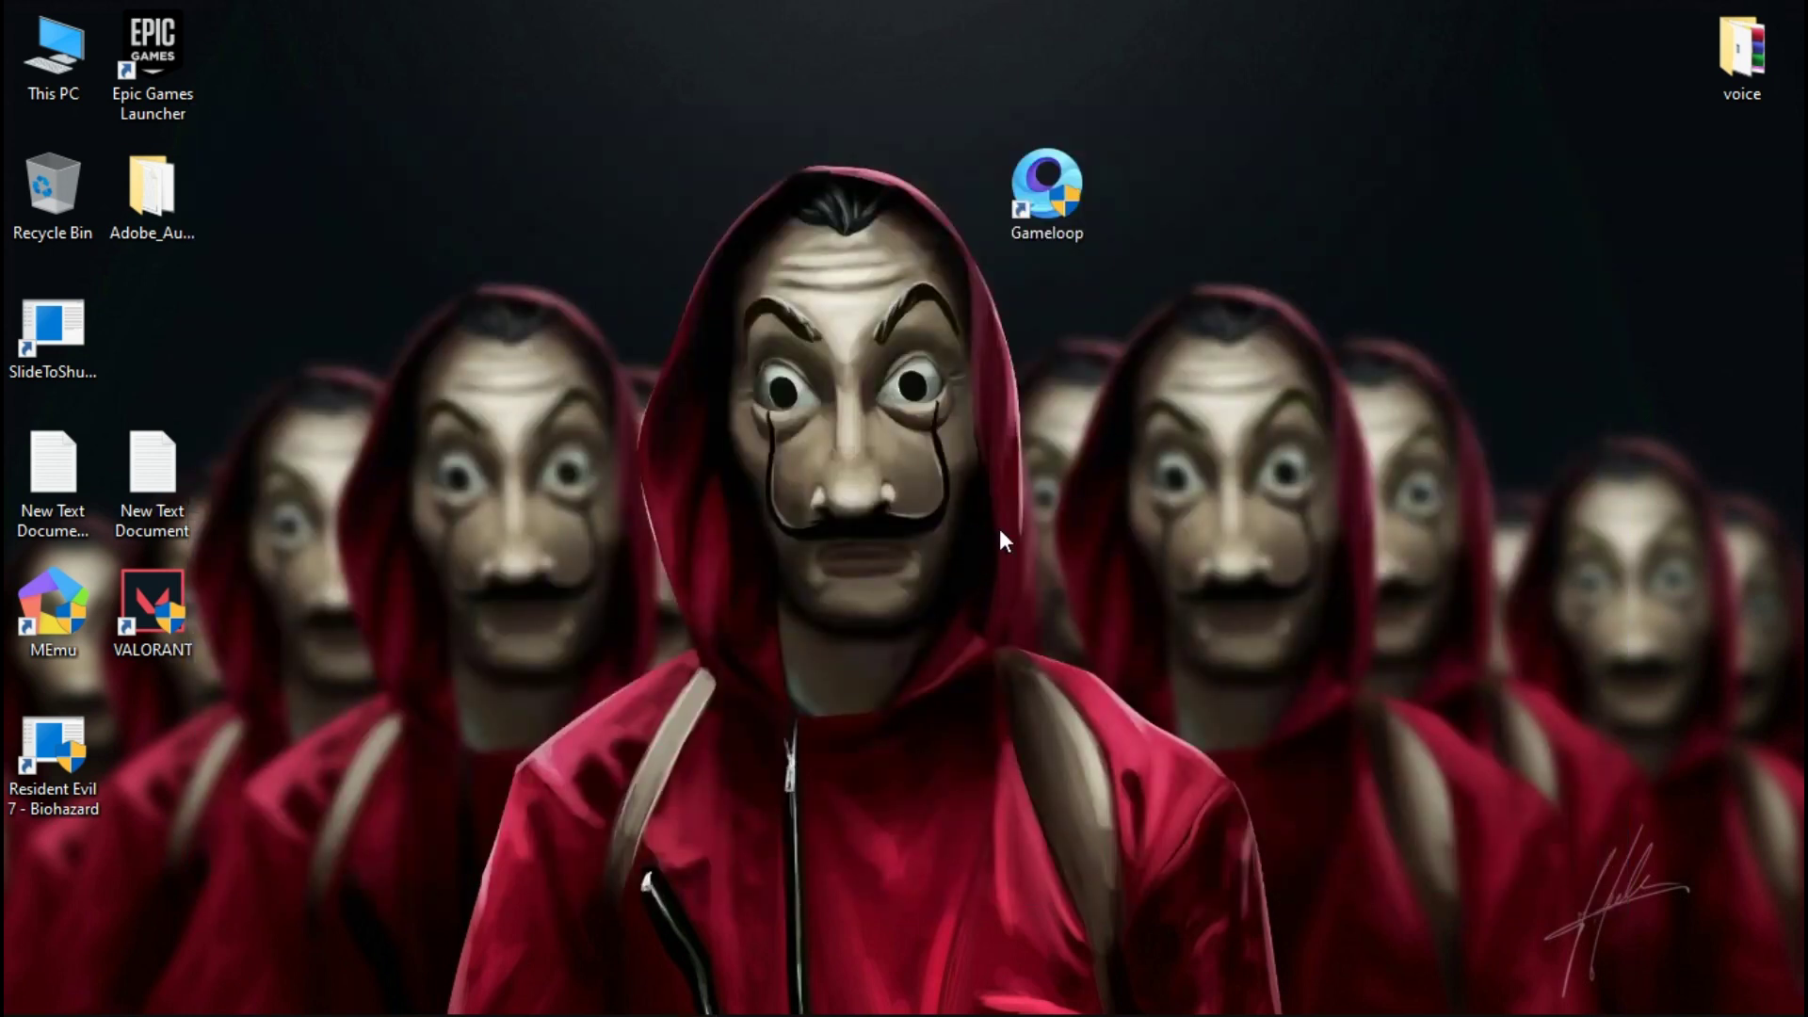
# Run Repair SD in Gameloop and exit the emulator
pyautogui.click(1380, 989)
pyautogui.click(1449, 960)
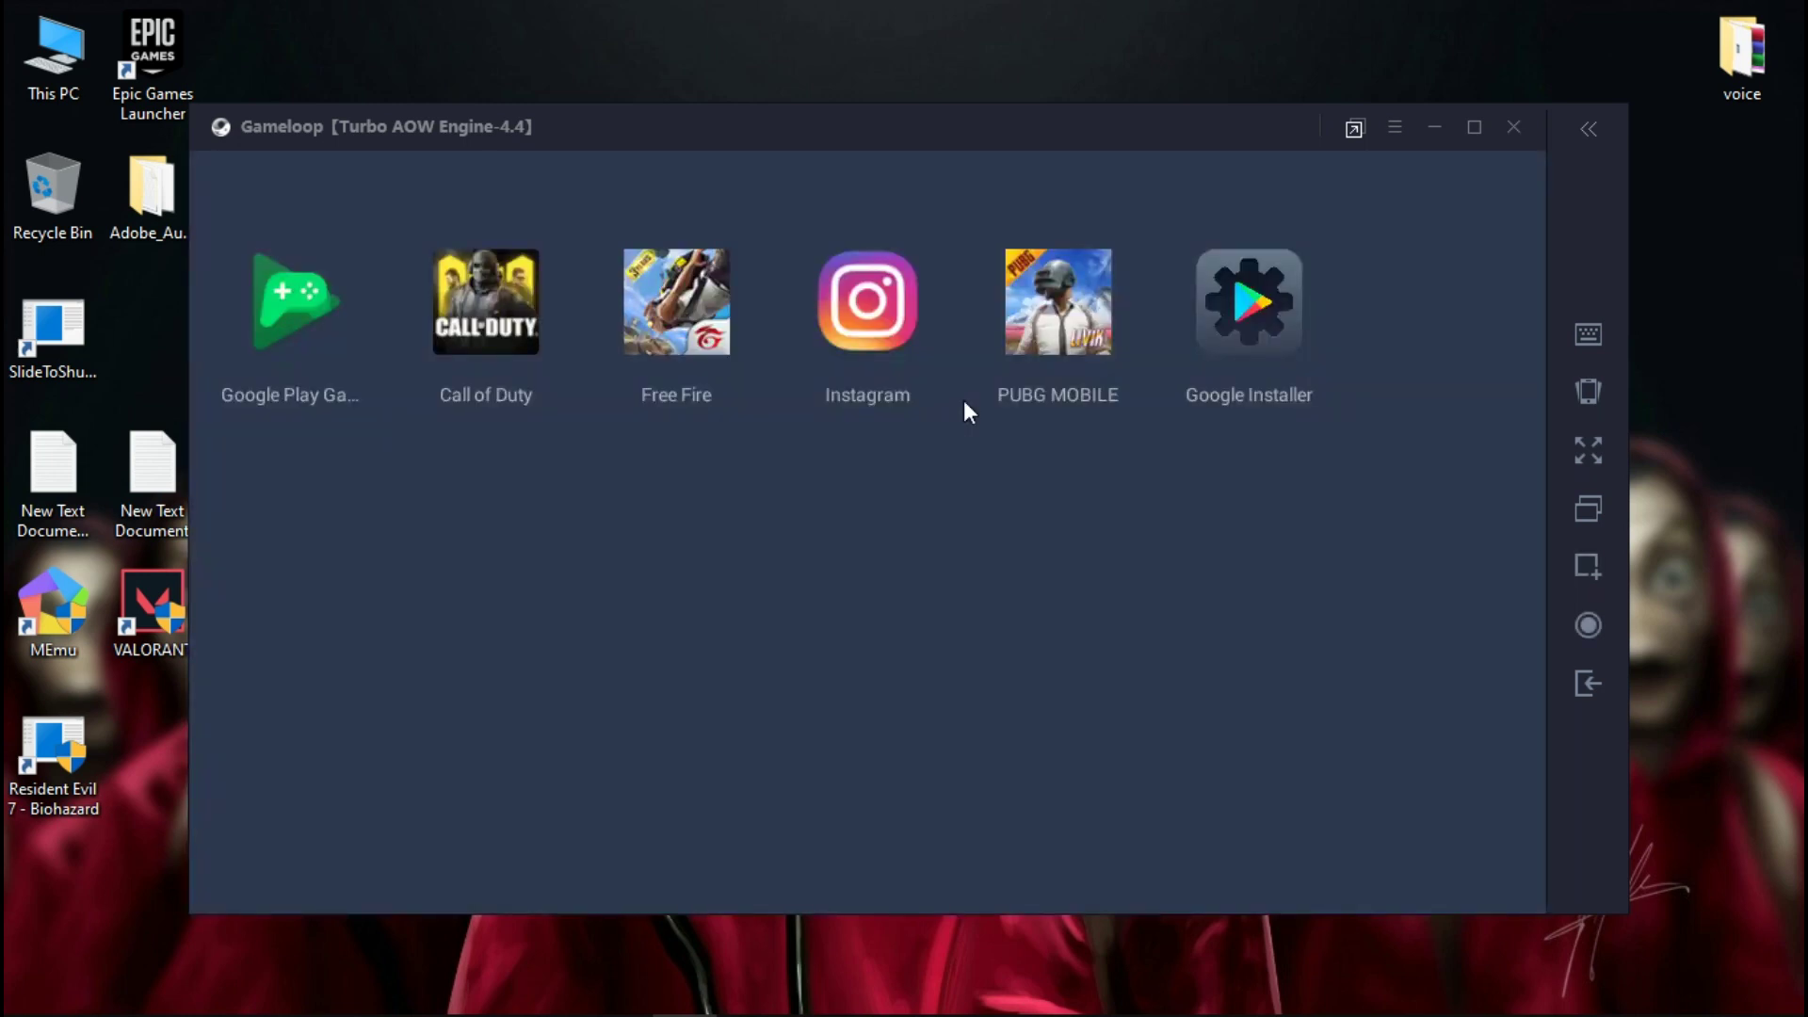
pyautogui.click(1403, 124)
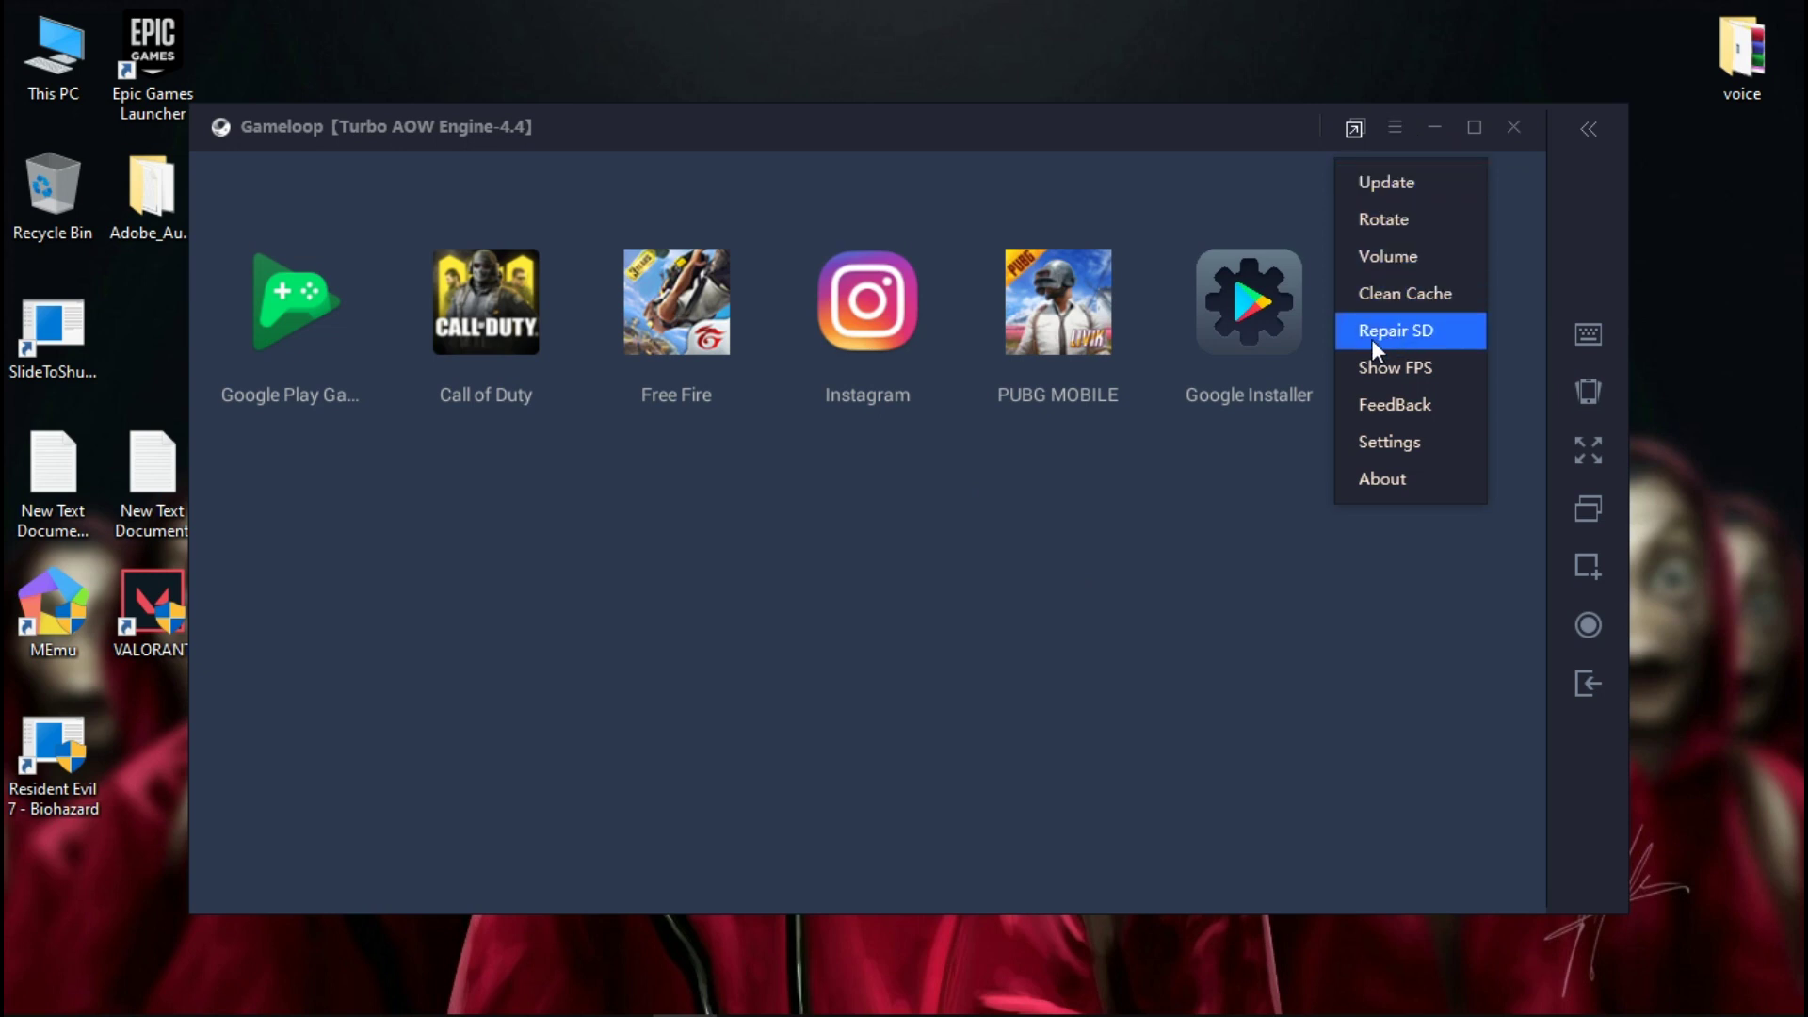
pyautogui.click(1398, 332)
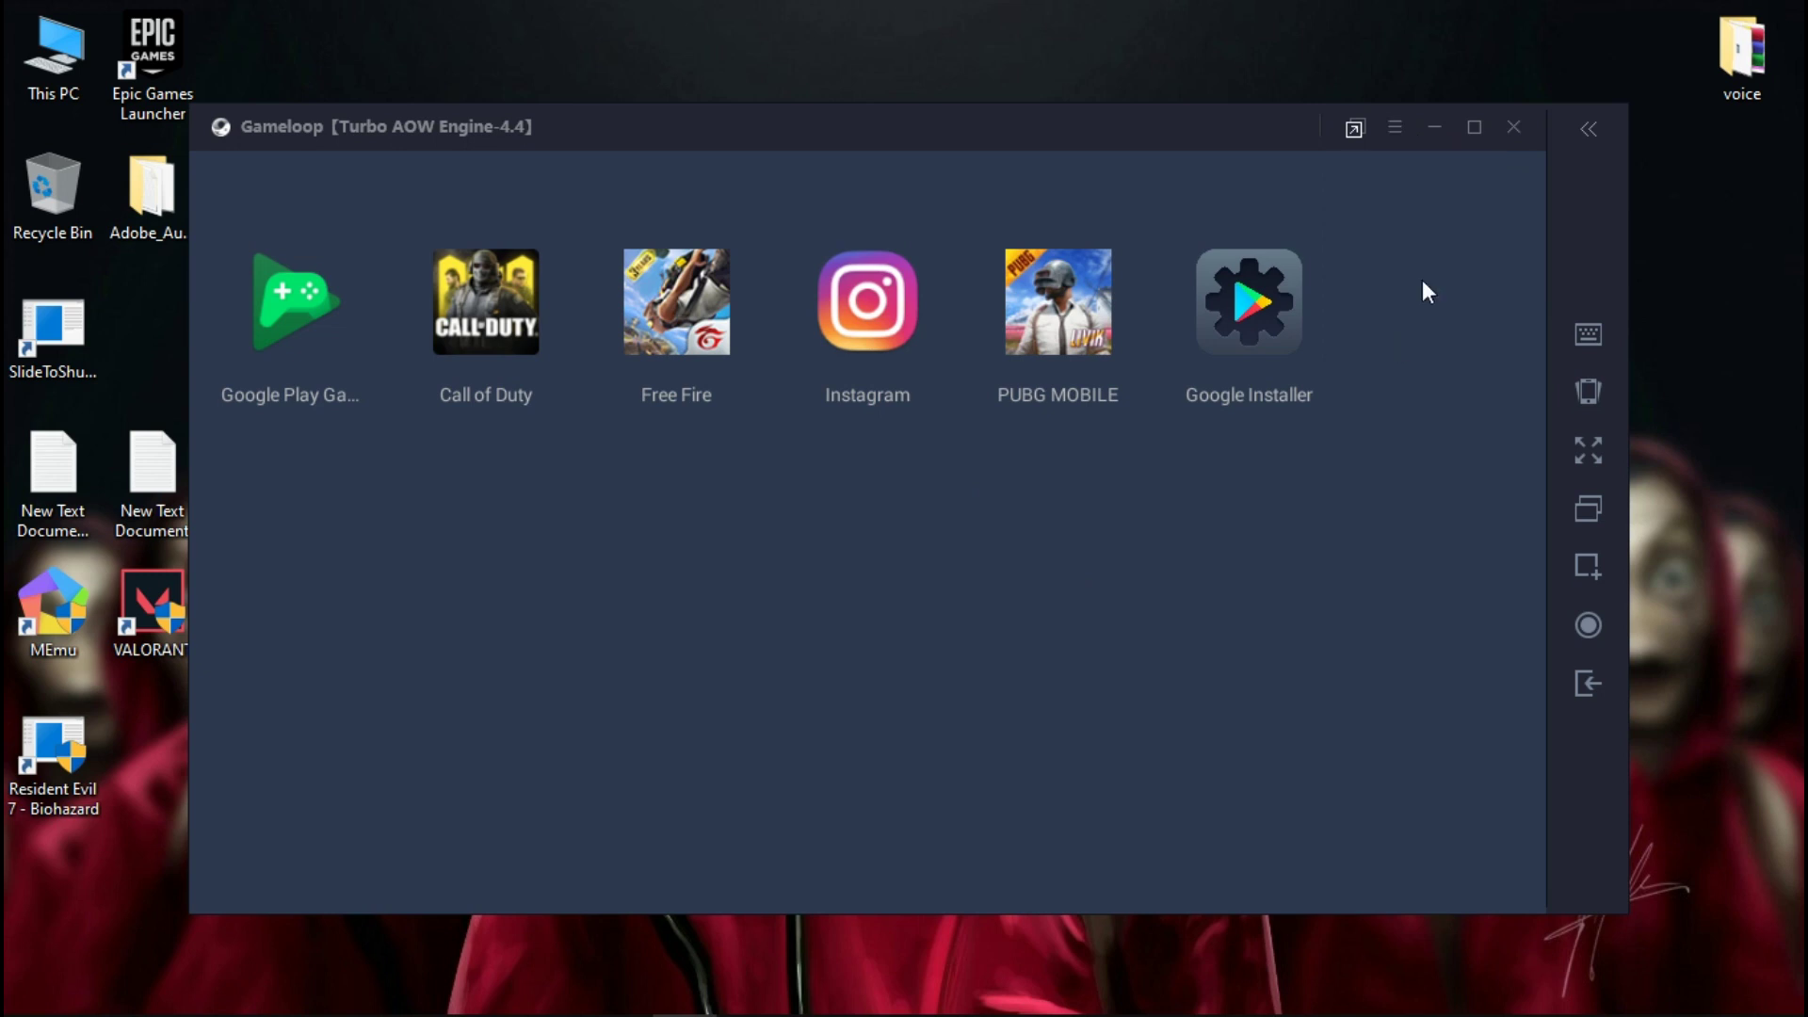
pyautogui.click(1513, 127)
pyautogui.click(921, 556)
pyautogui.rightClick(835, 15)
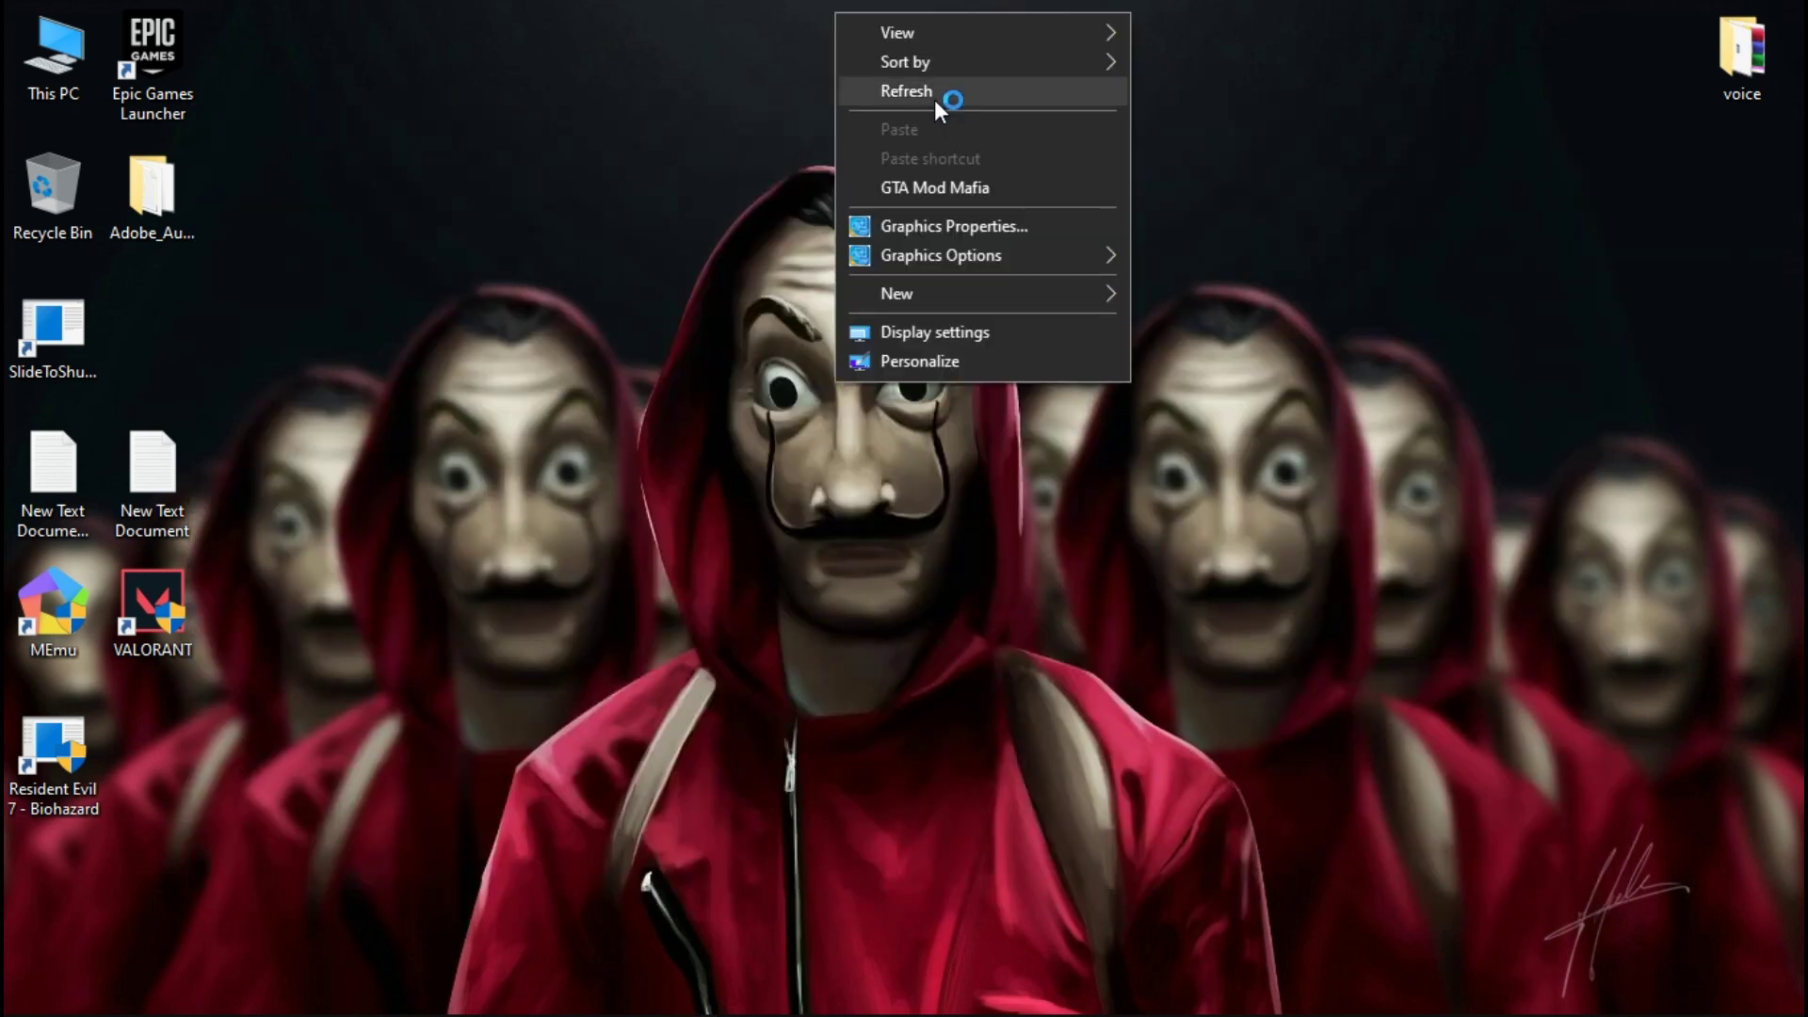
pyautogui.click(937, 94)
pyautogui.rightClick(930, 90)
pyautogui.click(947, 166)
pyautogui.rightClick(769, 97)
pyautogui.click(866, 175)
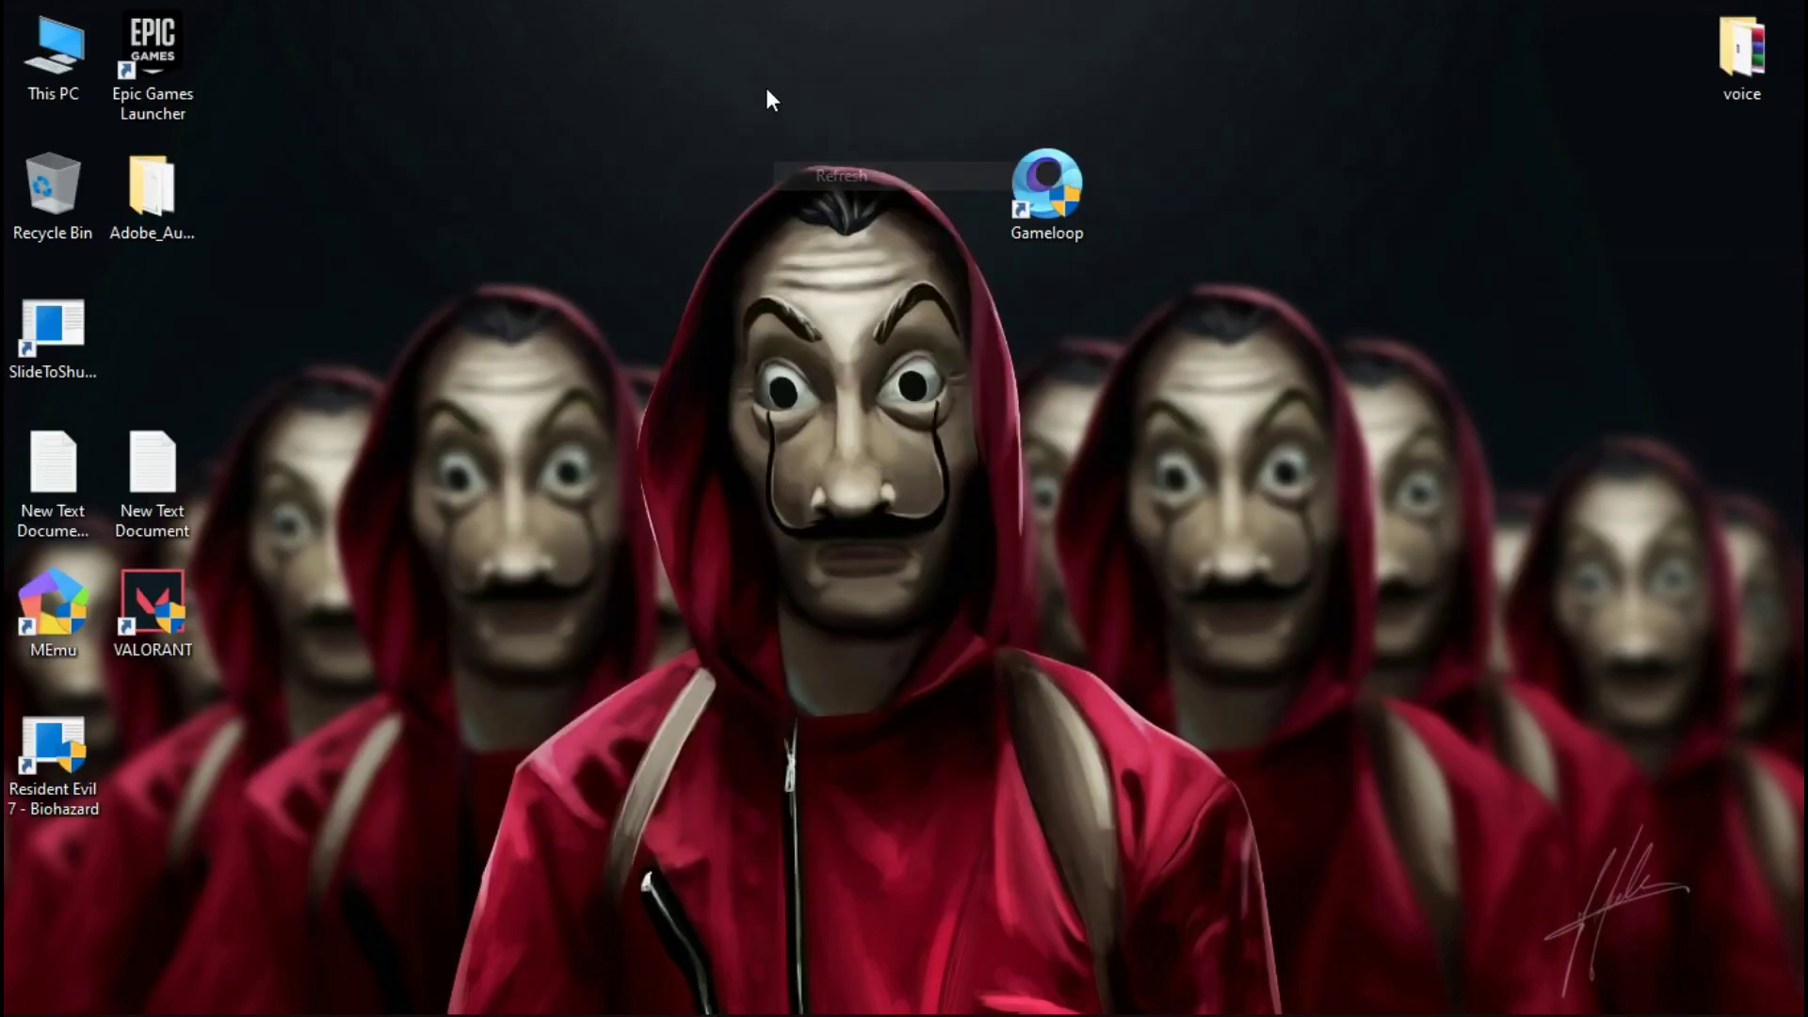
pyautogui.rightClick(766, 88)
pyautogui.click(846, 173)
pyautogui.rightClick(725, 110)
pyautogui.click(840, 179)
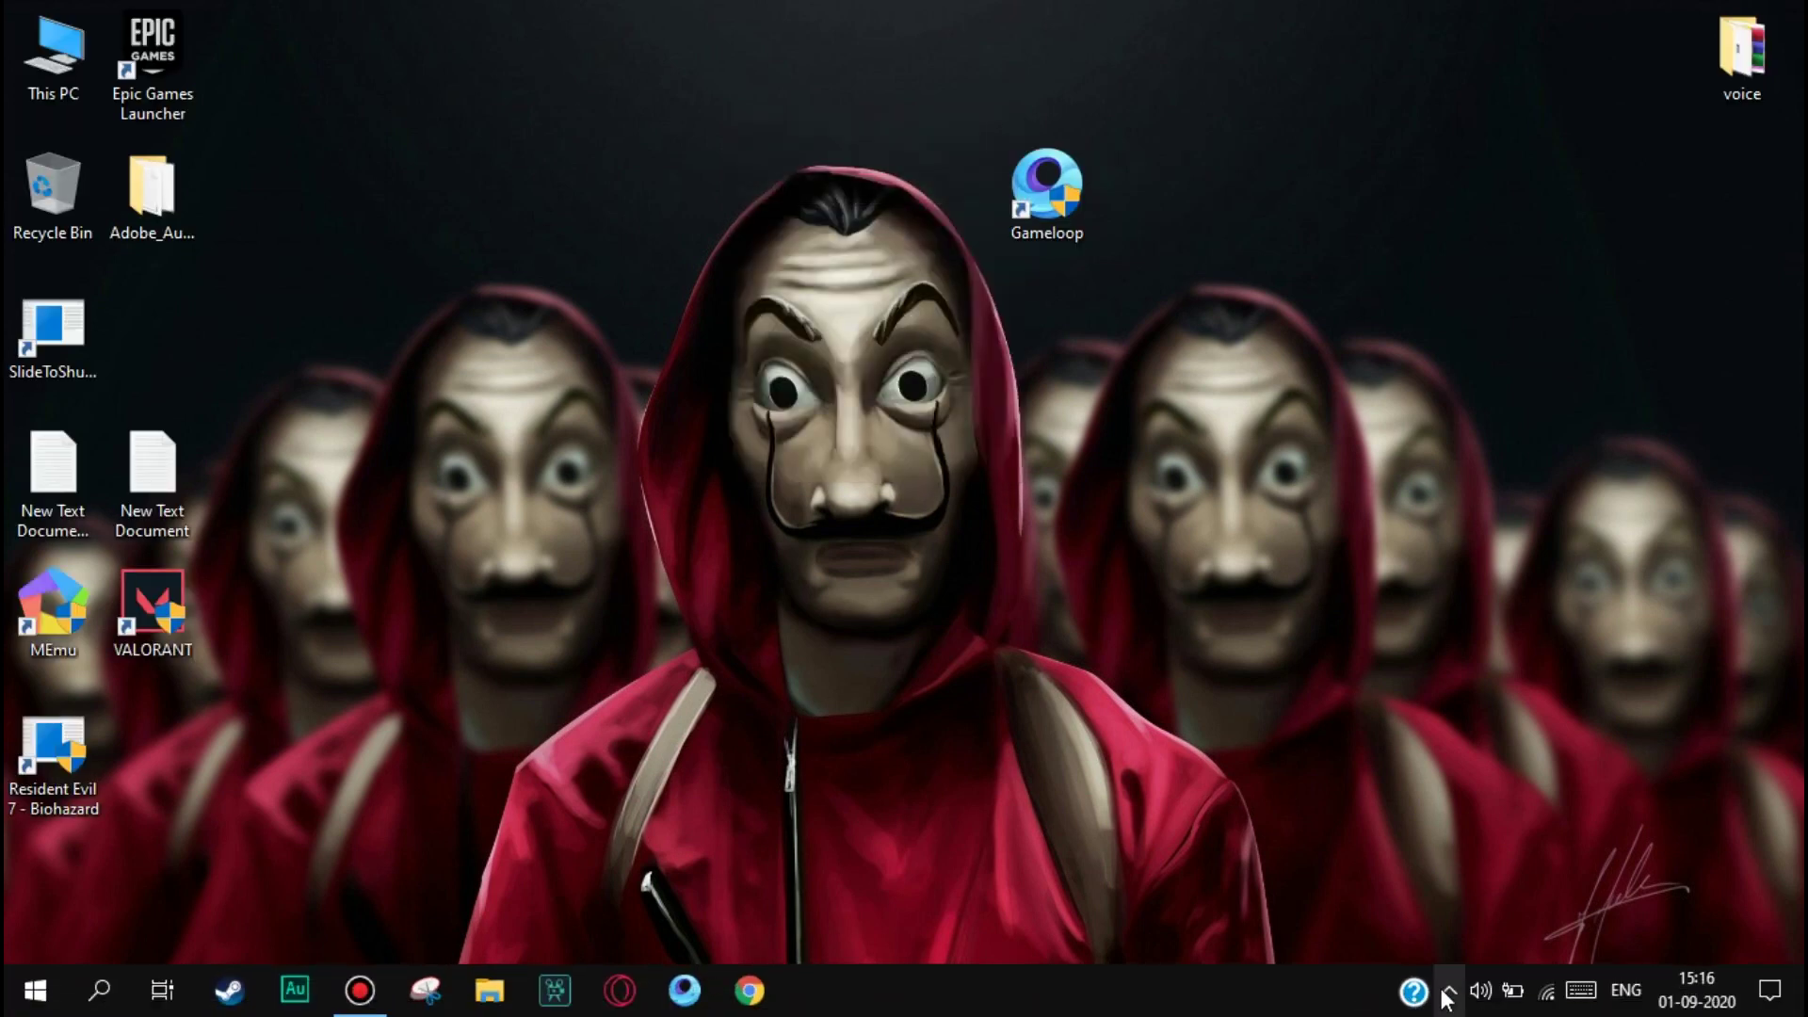
# Quit the Gameloop process that is still running in the background among the hidden notification icons
pyautogui.click(1448, 991)
pyautogui.rightClick(1449, 819)
pyautogui.click(1467, 802)
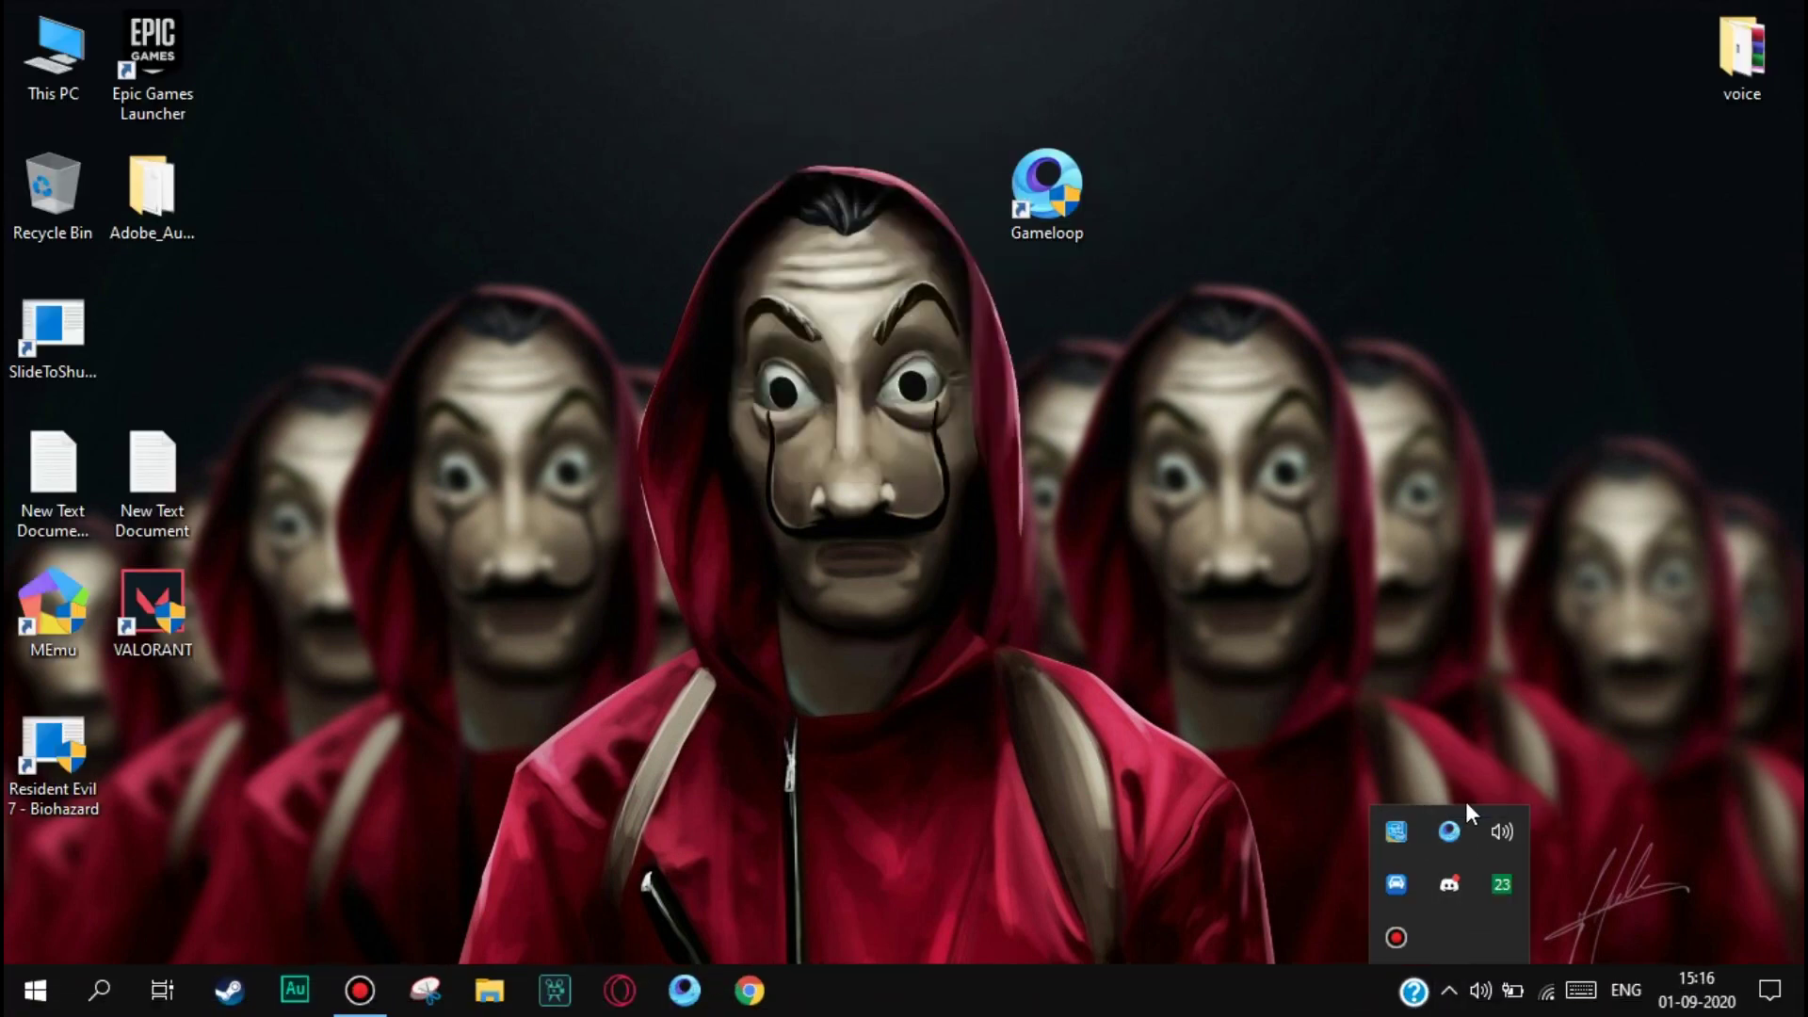
pyautogui.rightClick(1315, 447)
pyautogui.click(1360, 520)
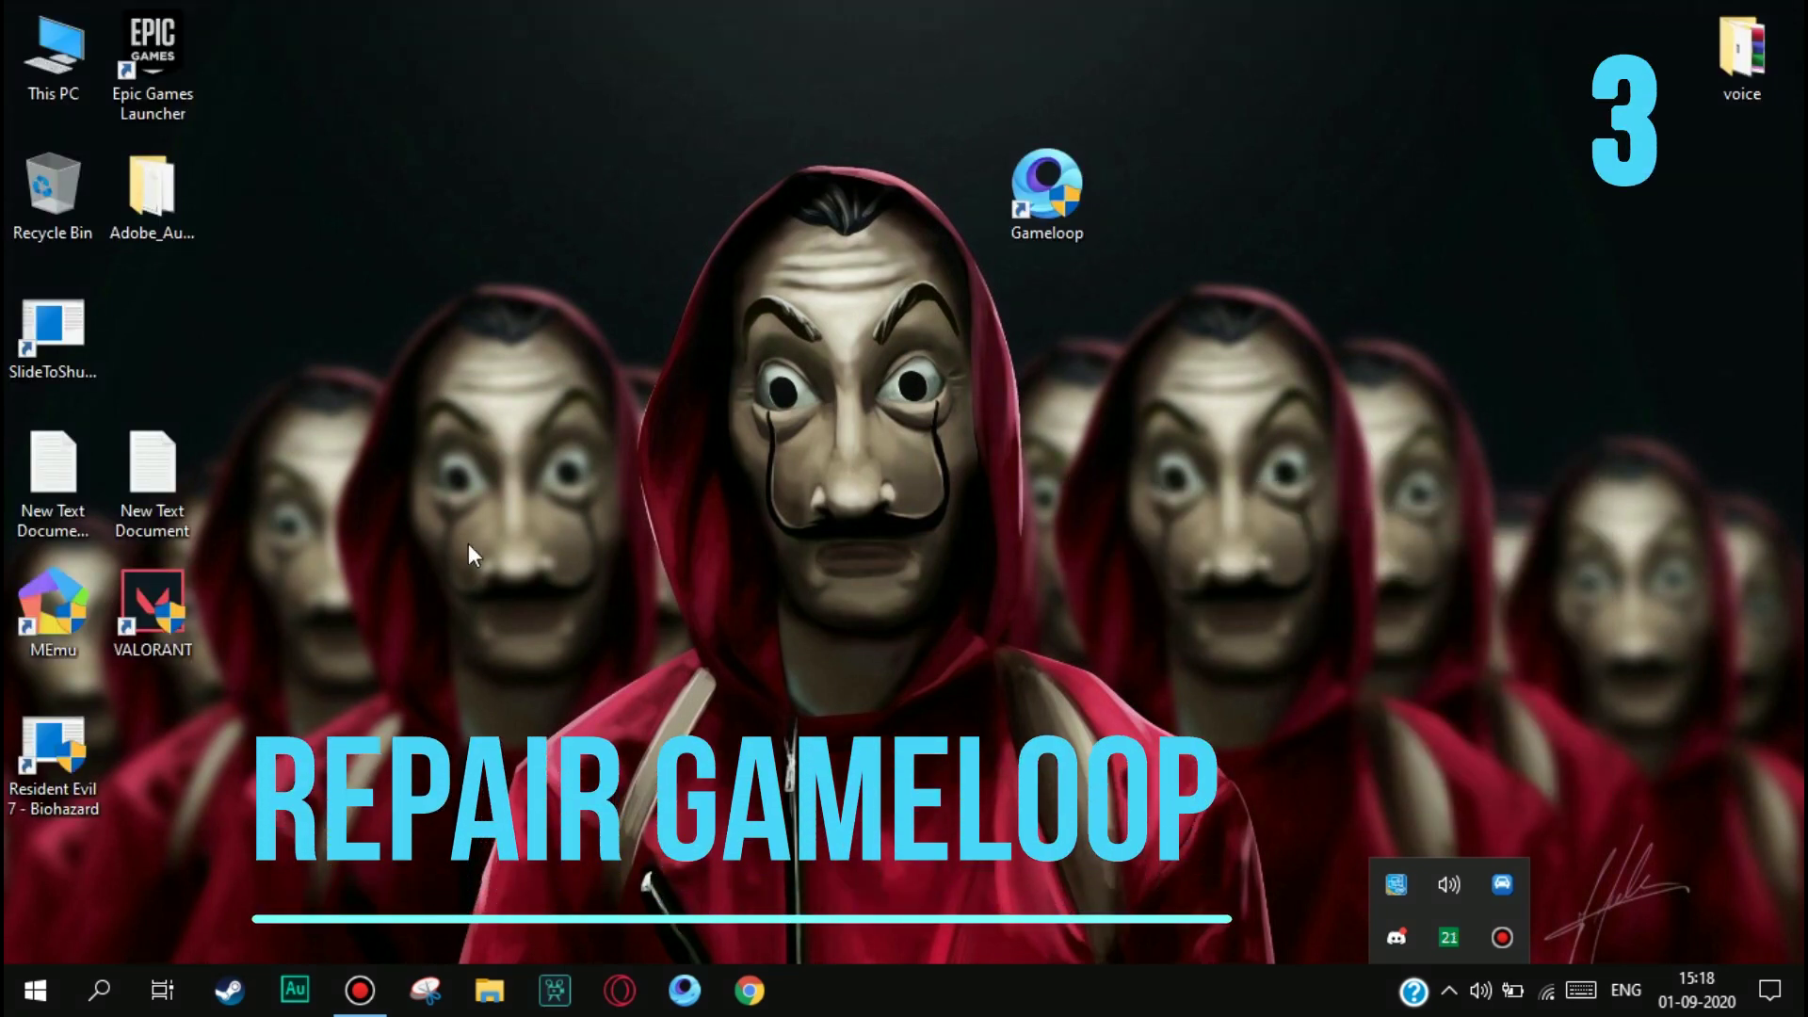
# Switch to Windows Settings and open the Apps & features page
pyautogui.click(36, 989)
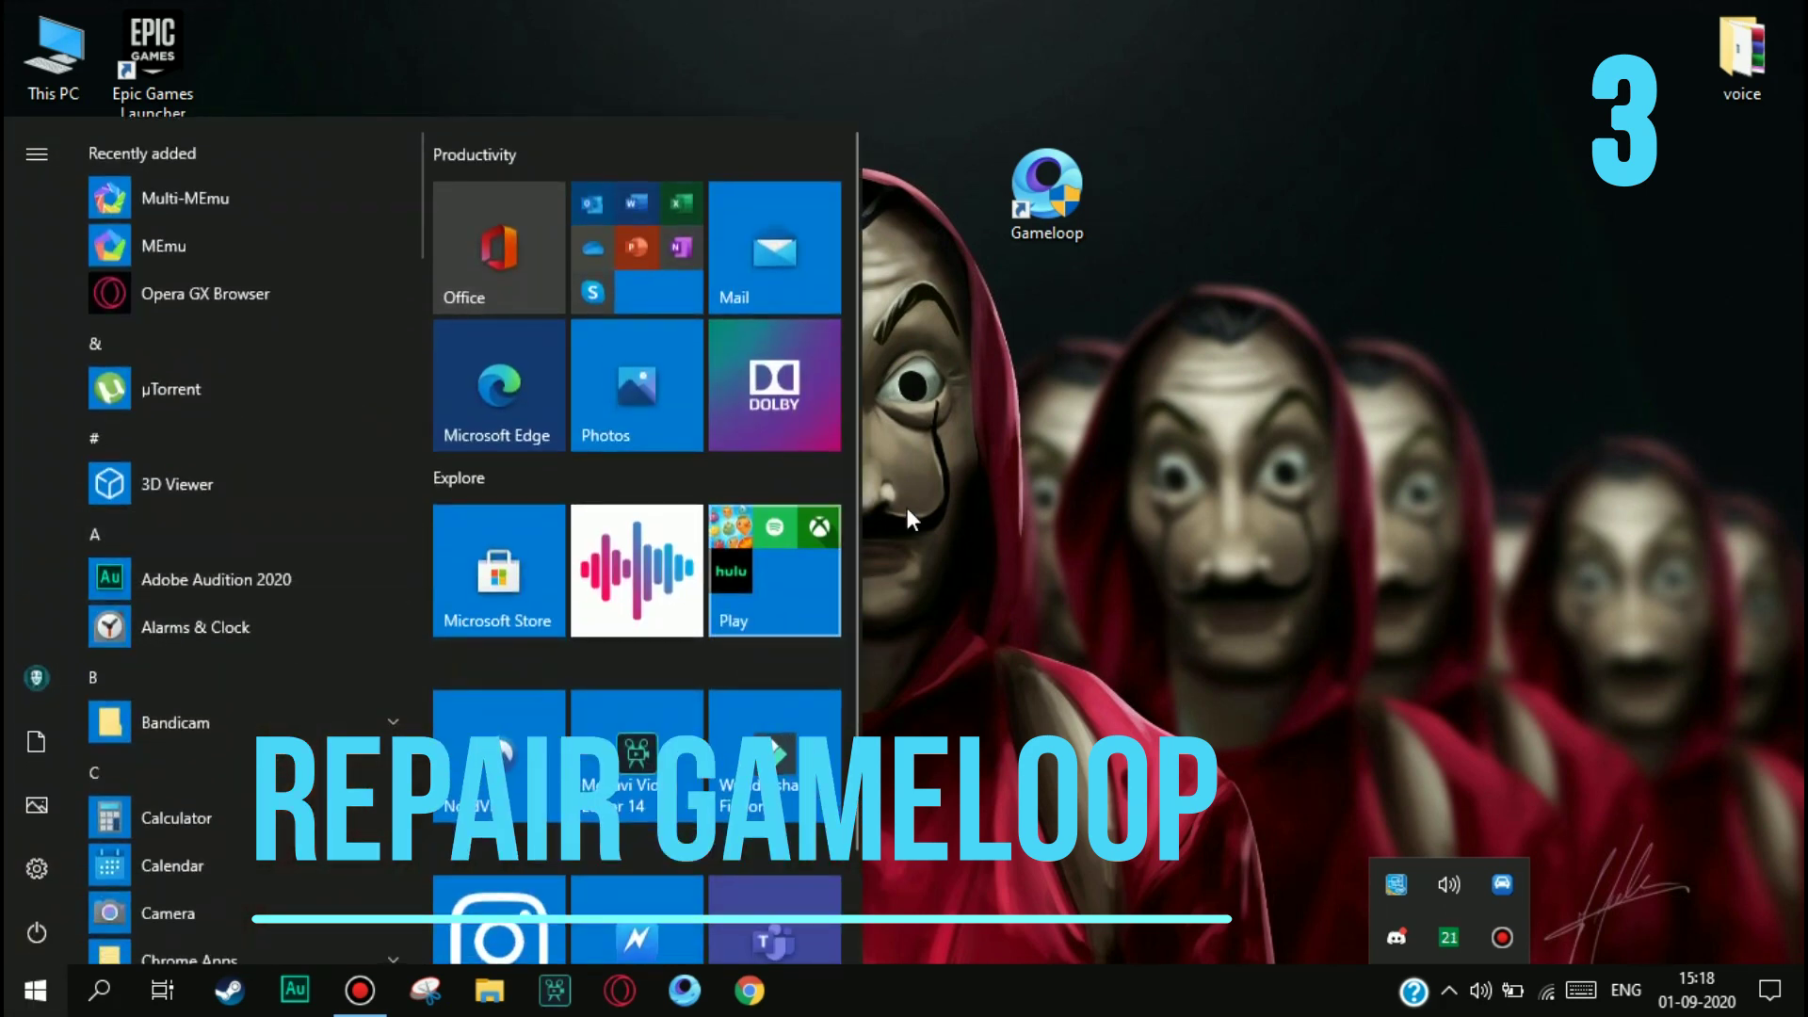
pyautogui.click(37, 869)
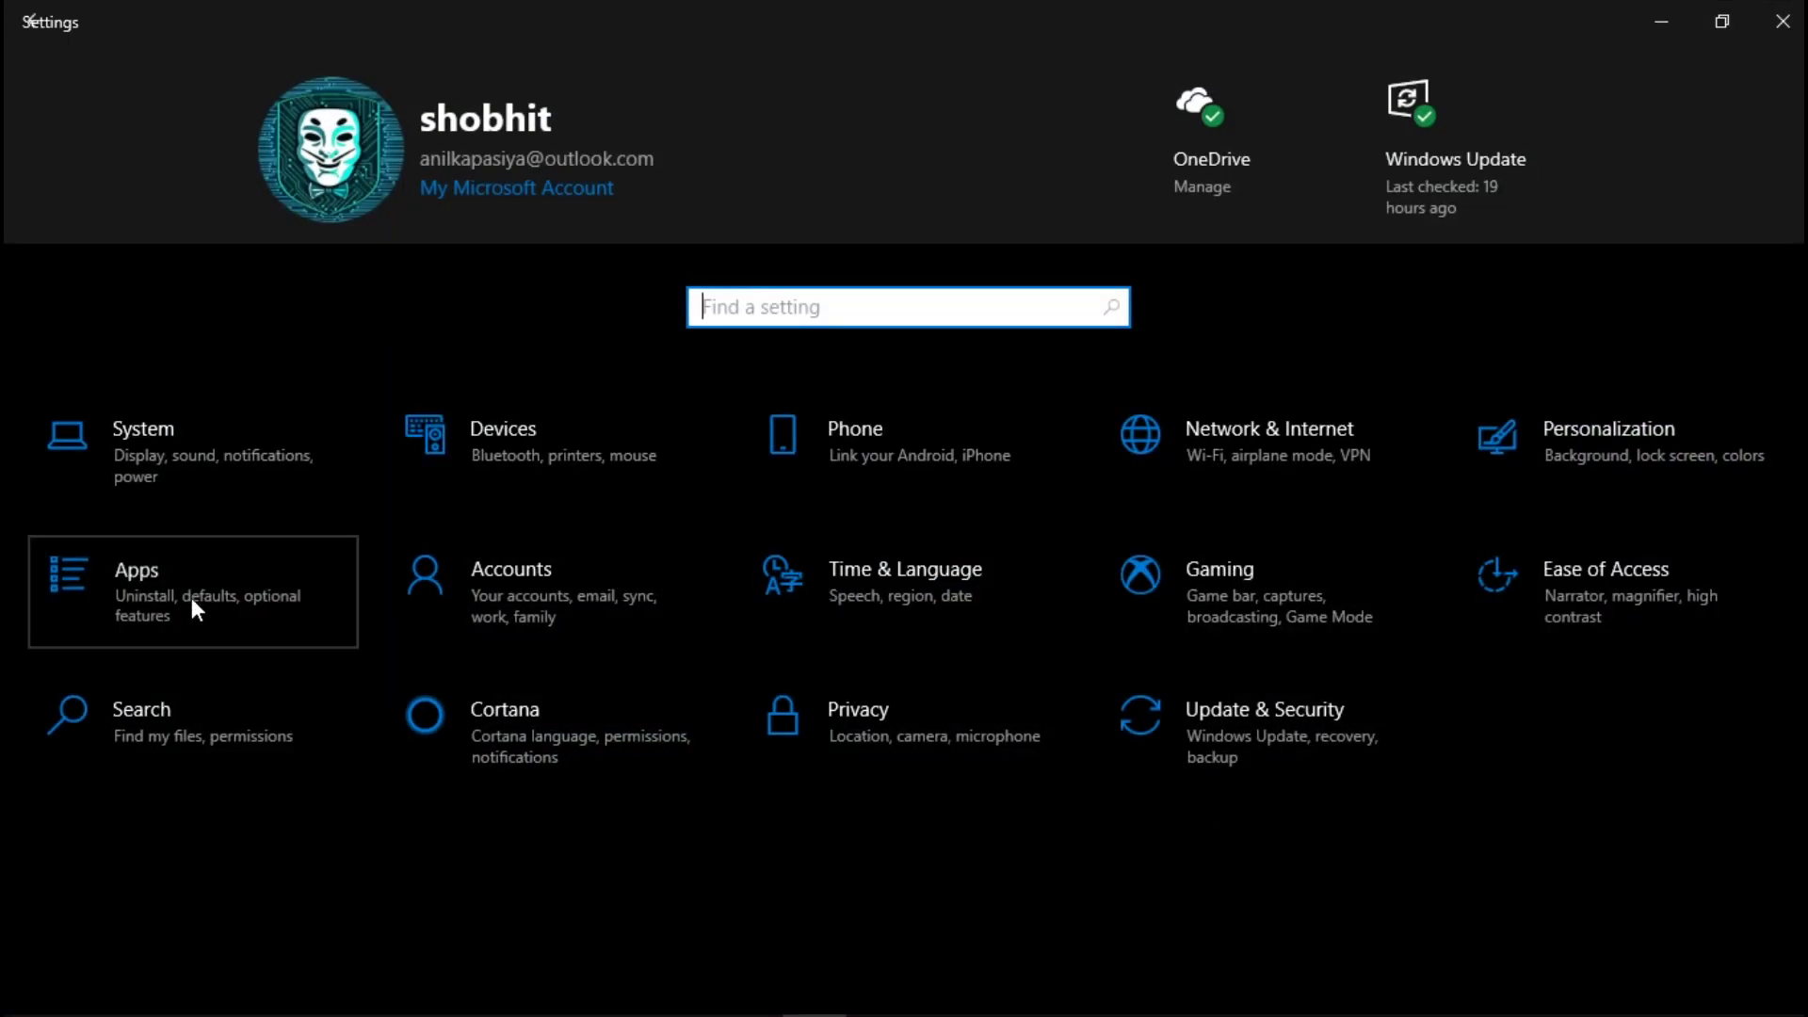
pyautogui.click(190, 597)
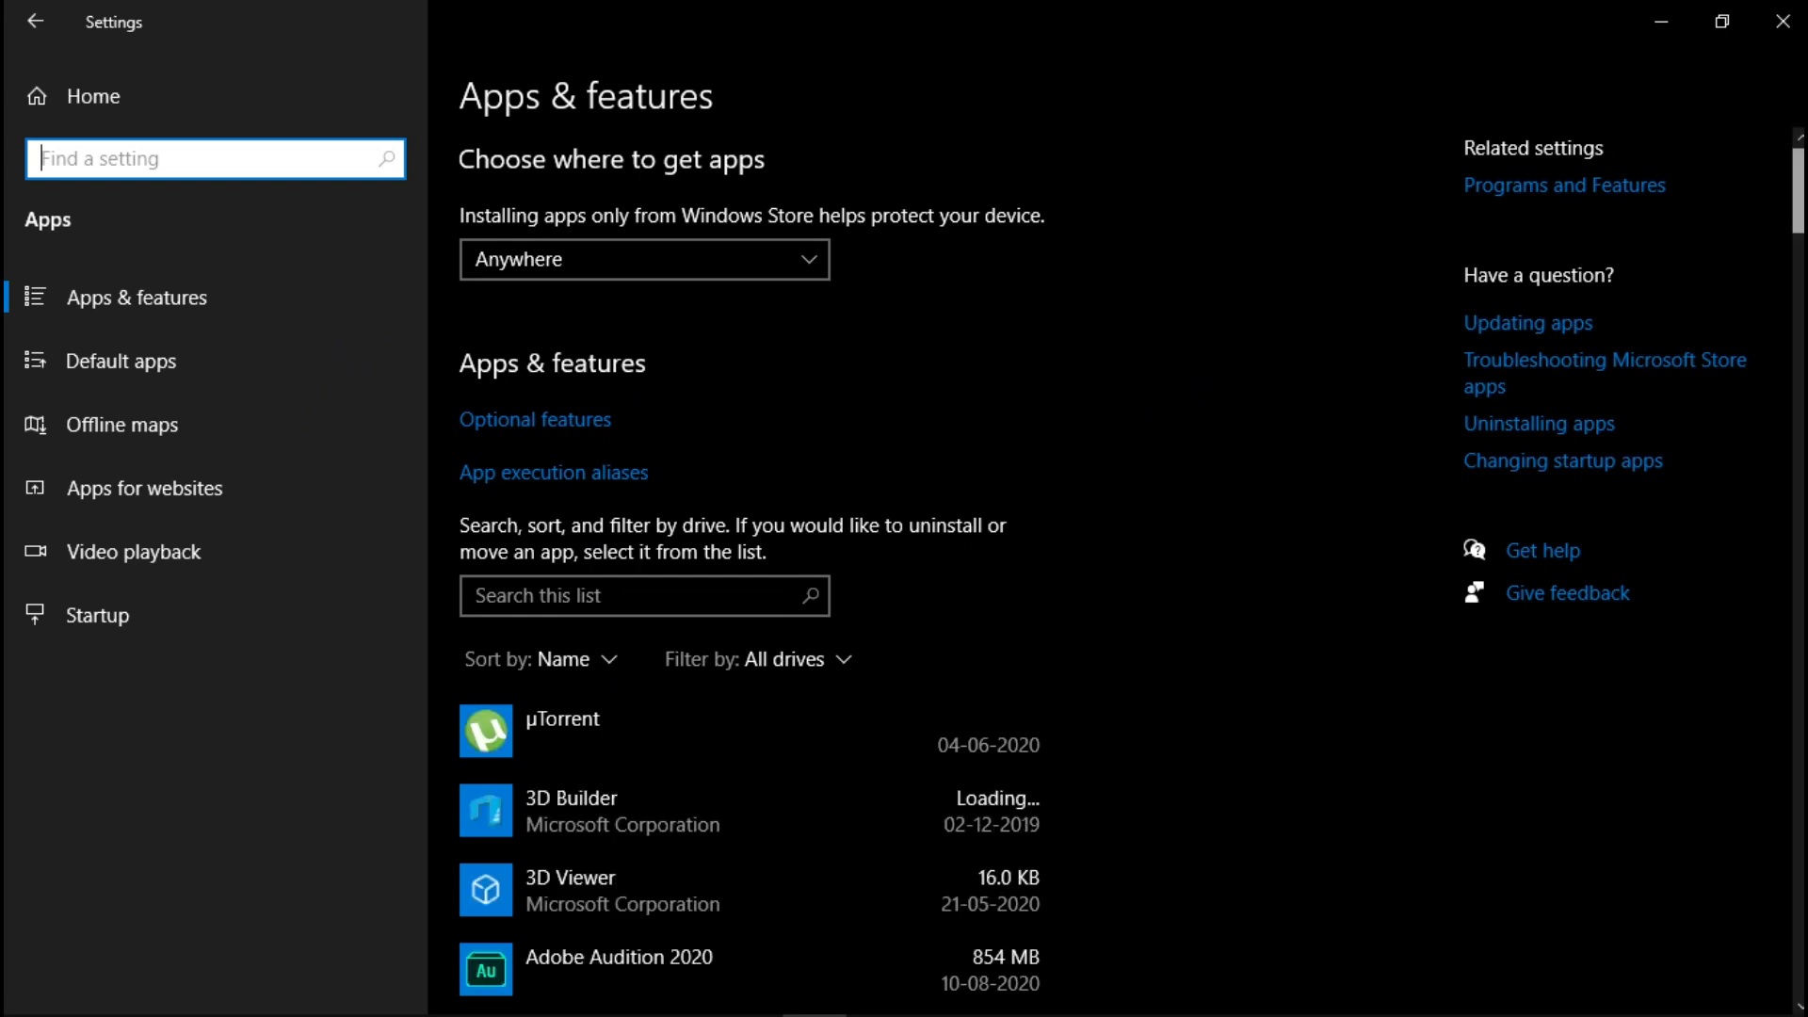
# Start the uninstaller for Gameloop from the installed apps list and choose Repair Now instead of removing it
pyautogui.scroll(-5, 1115, 450)
pyautogui.scroll(-10, 762, 495)
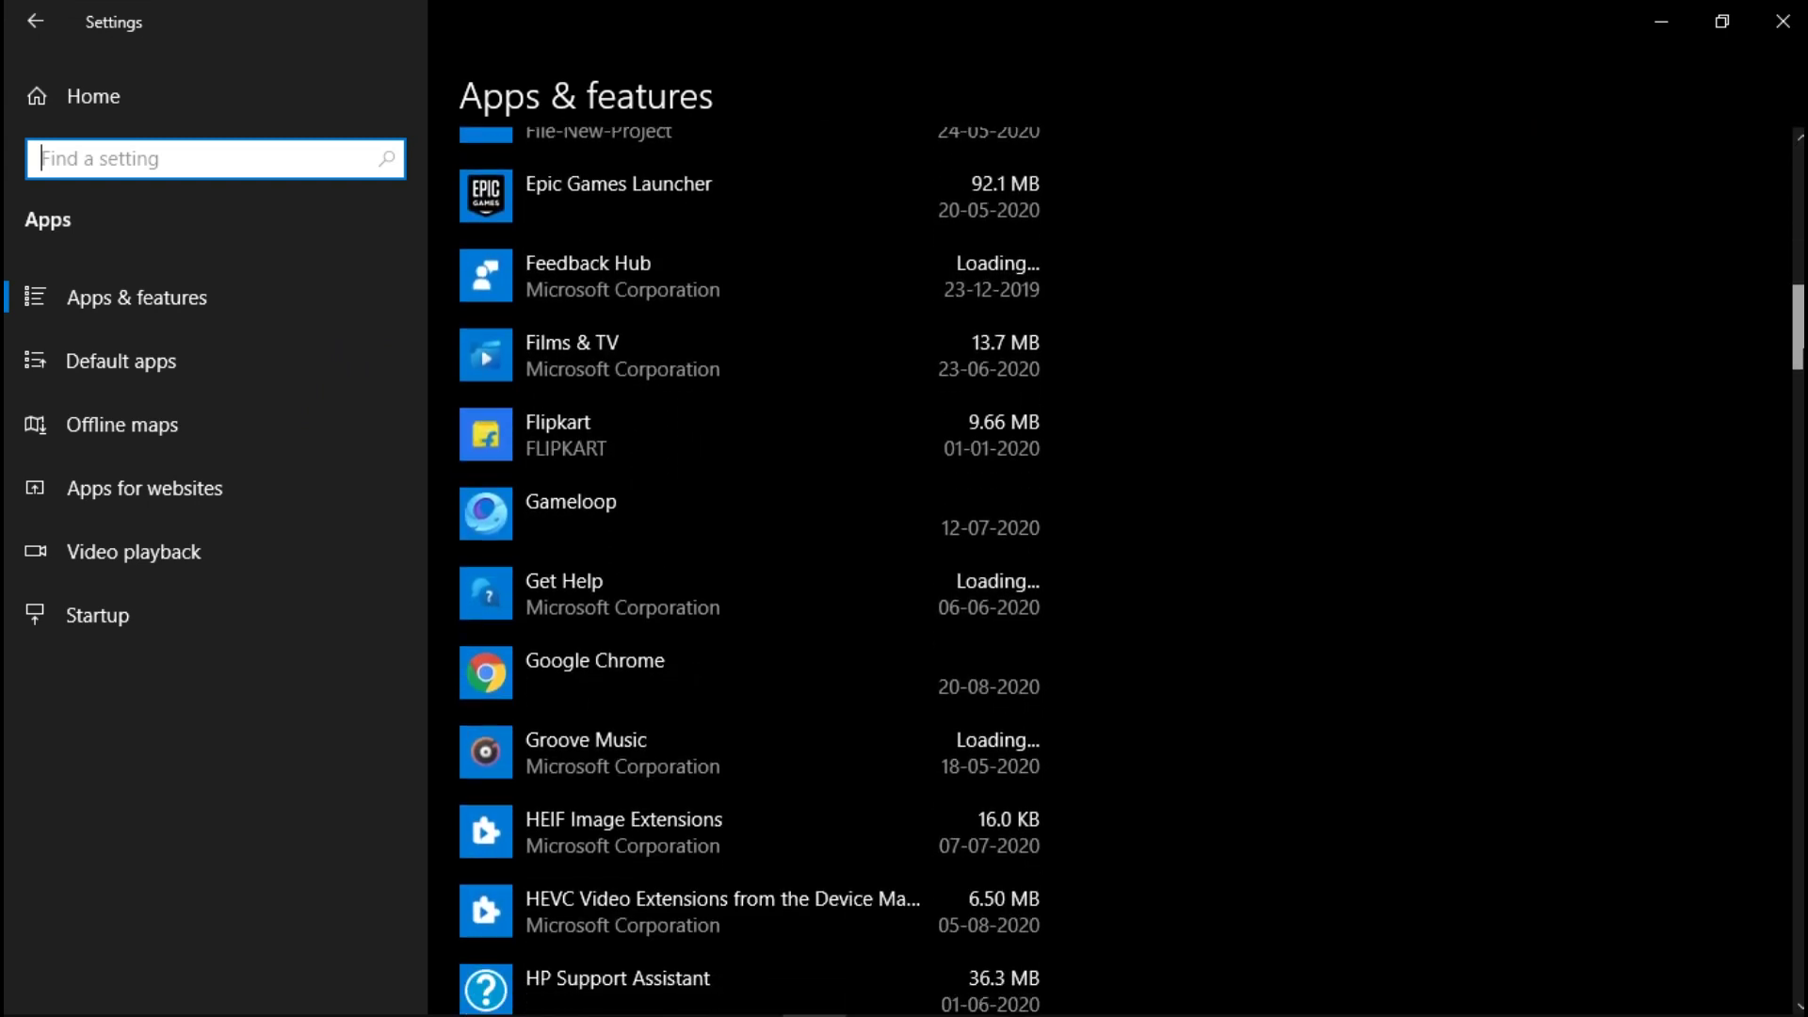
pyautogui.click(763, 496)
pyautogui.click(970, 591)
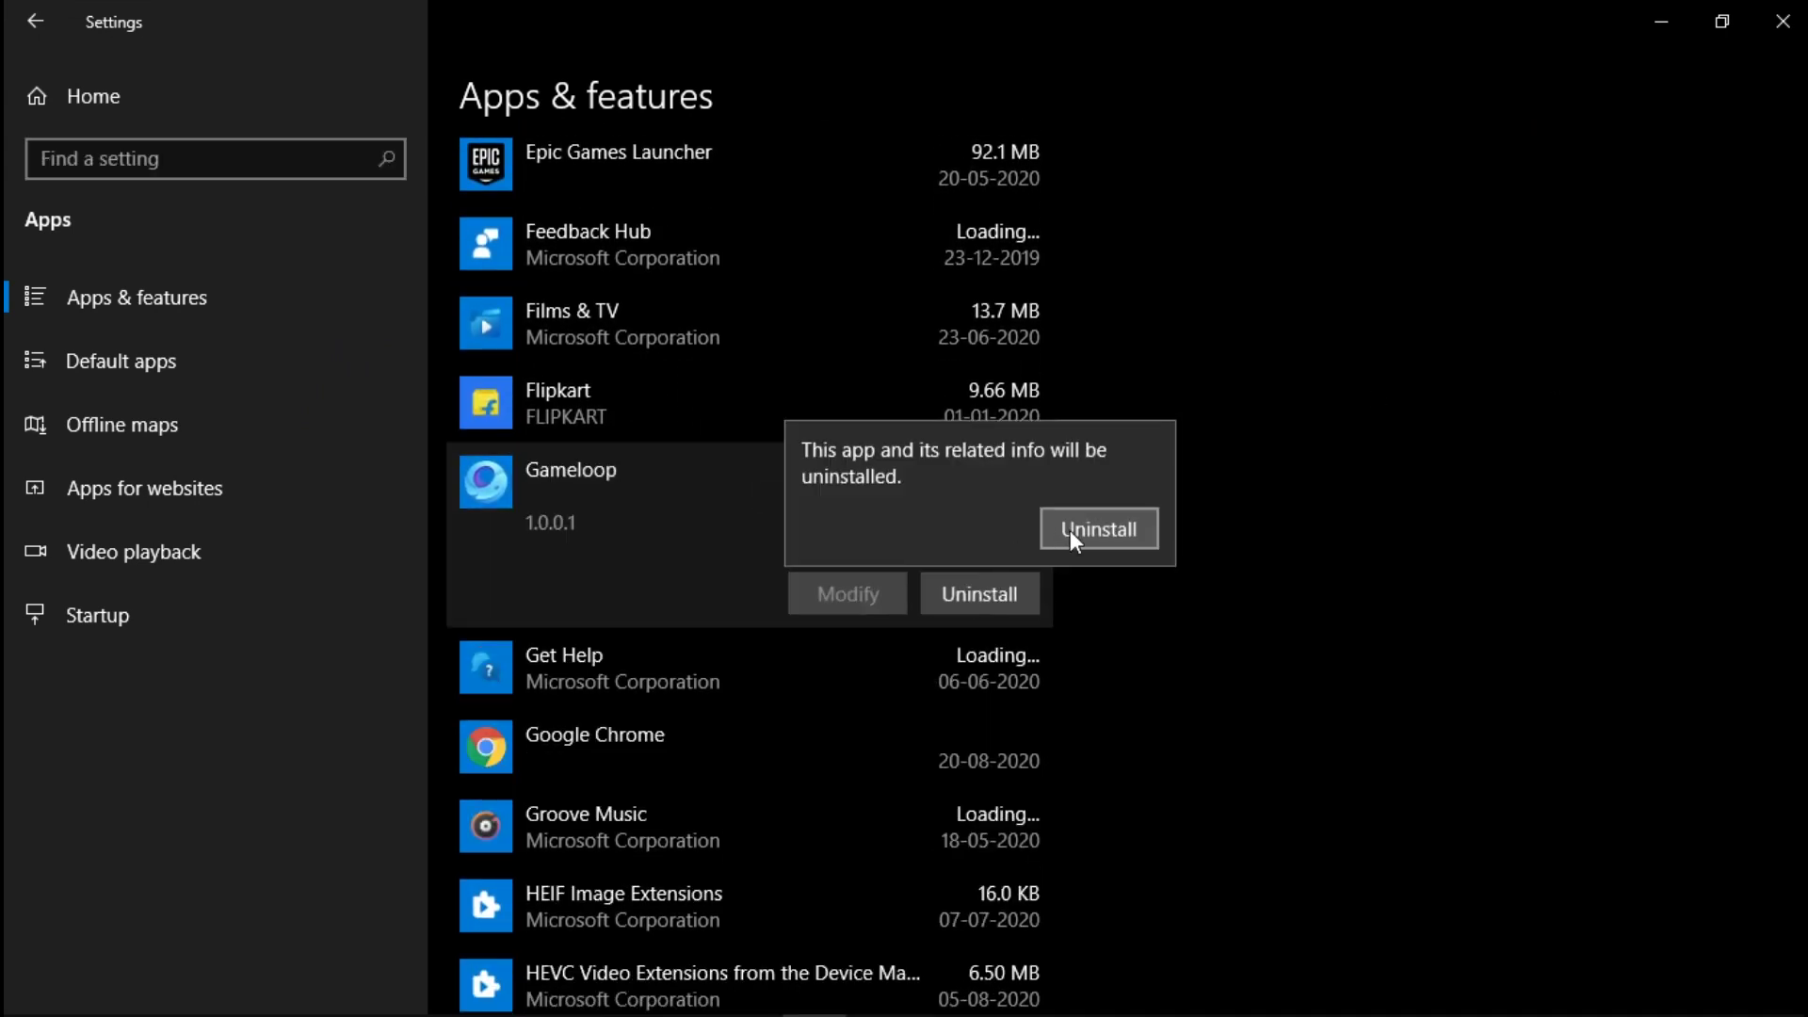
pyautogui.click(1075, 530)
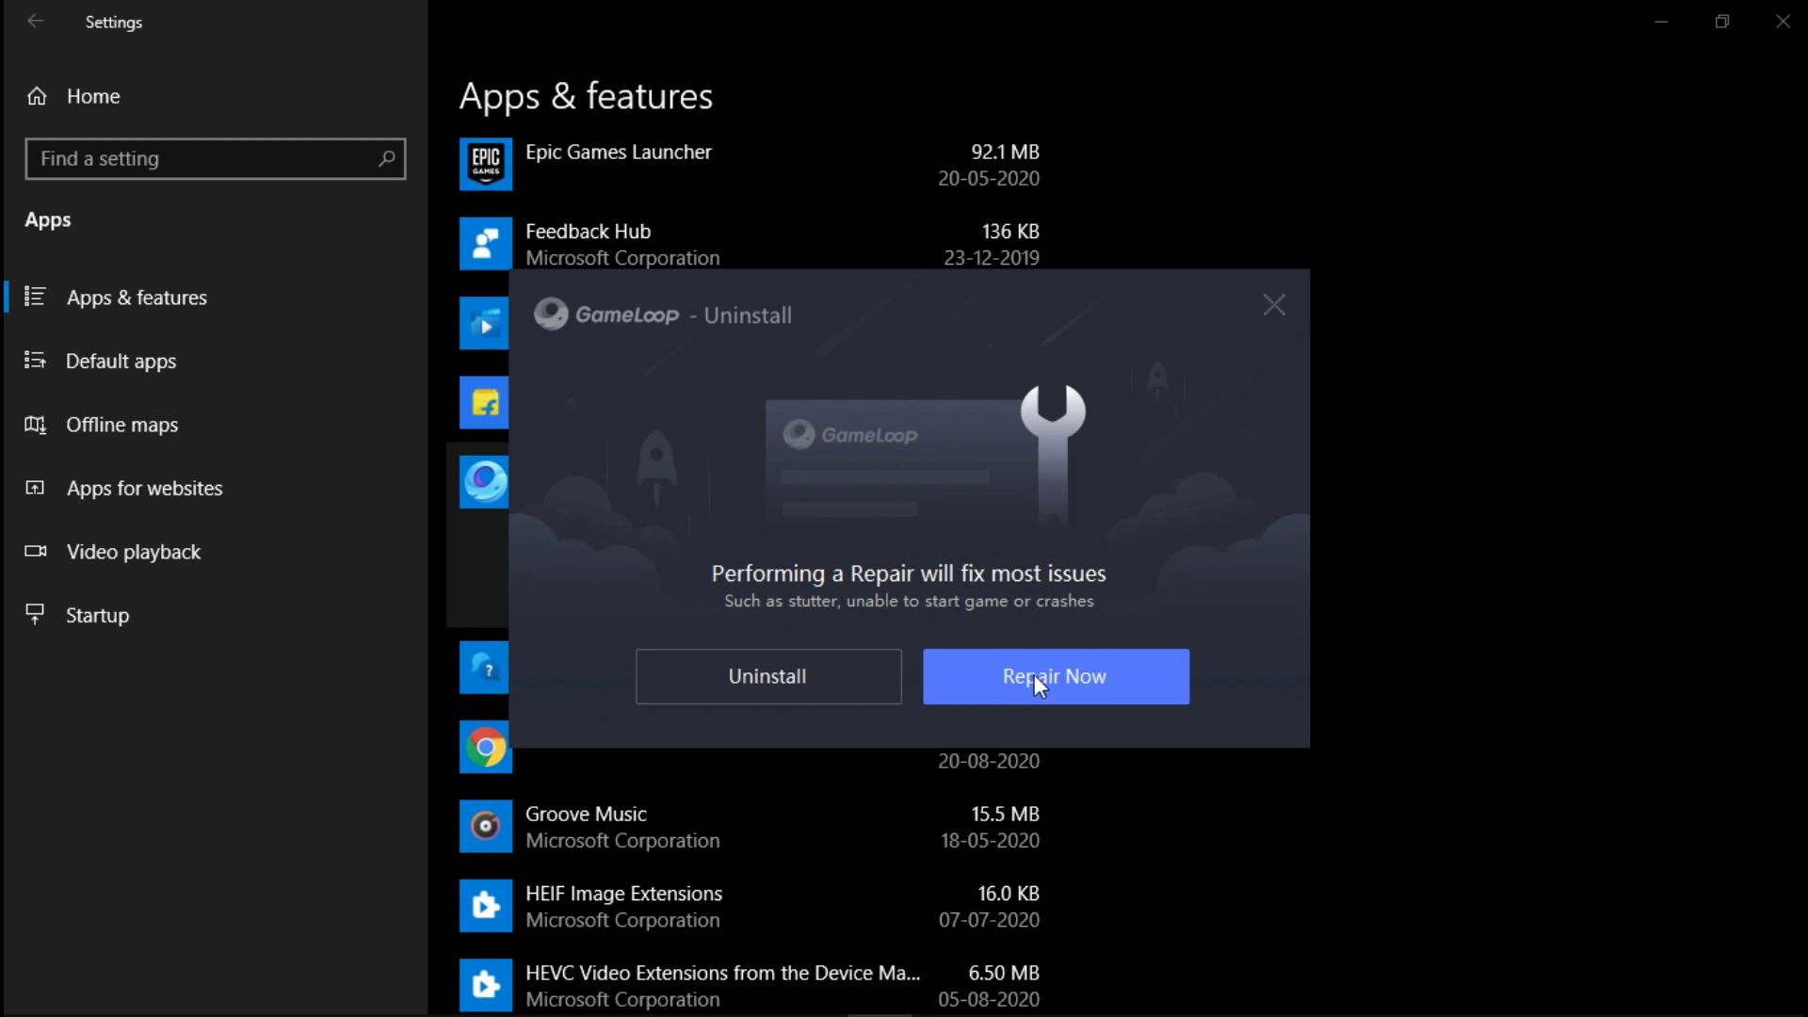
pyautogui.click(1034, 676)
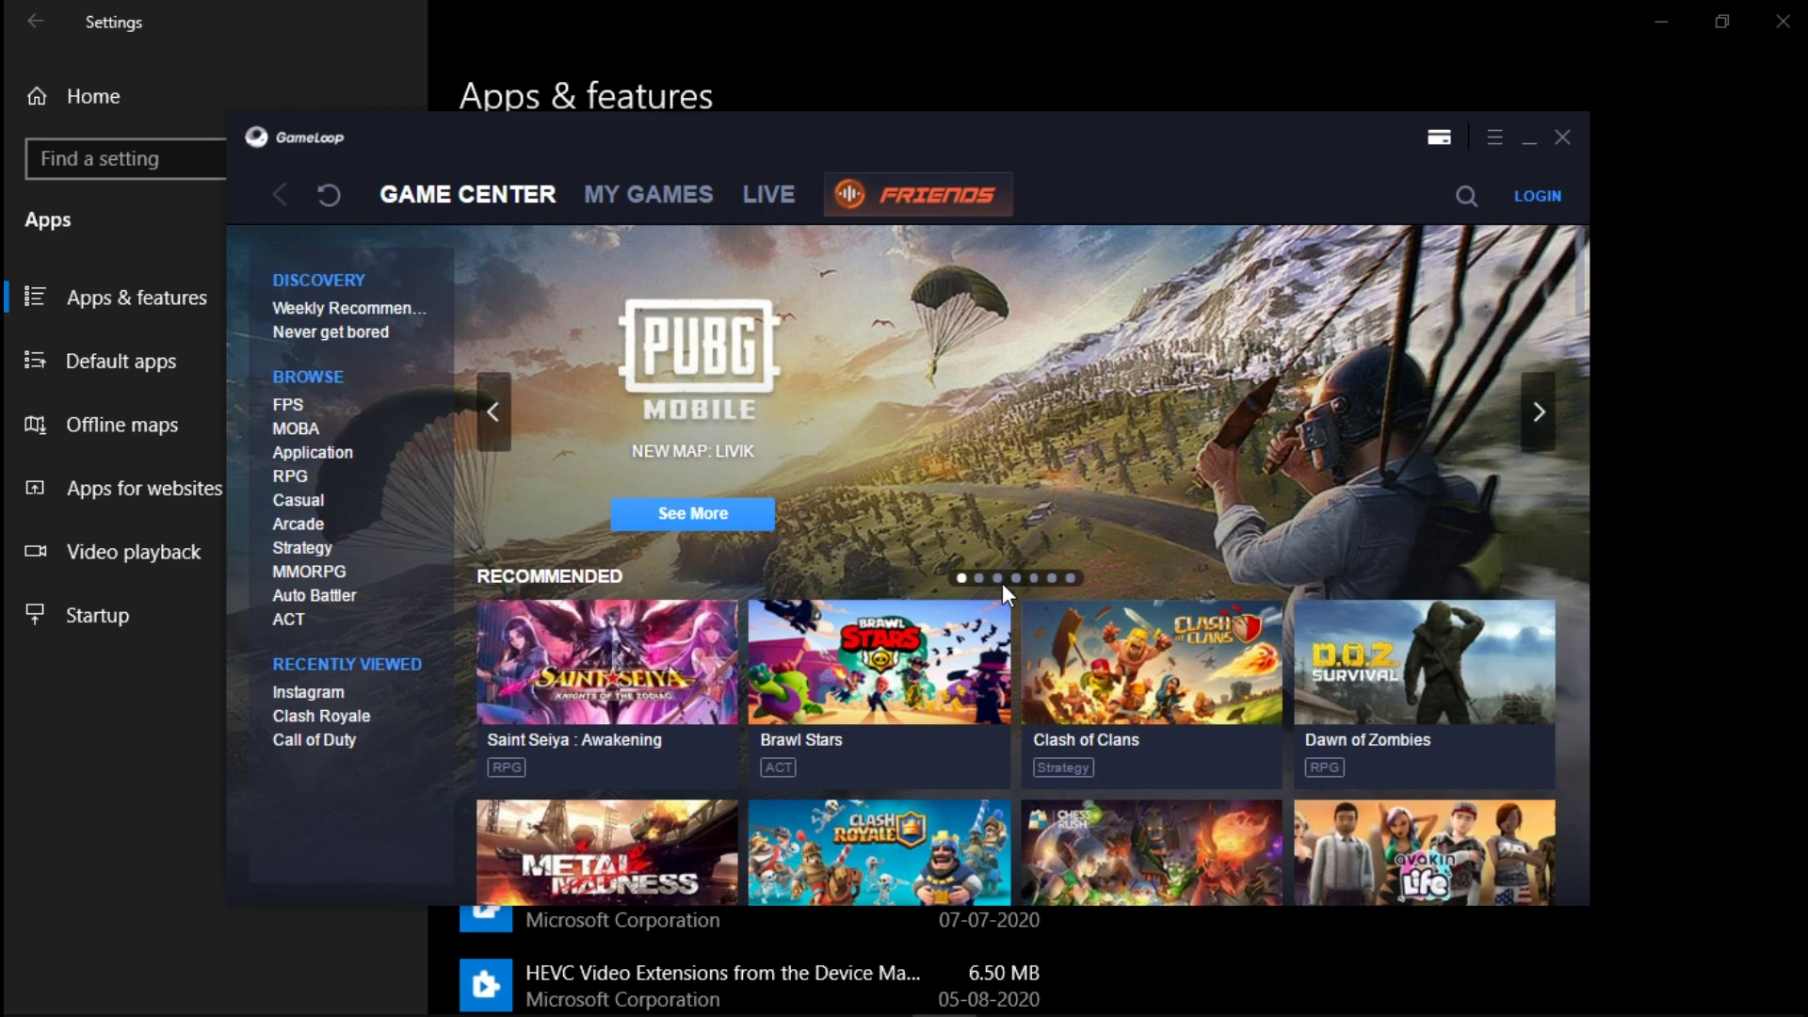
# Browse the featured game banners in the GameLoop Game Center and close its window
pyautogui.click(998, 578)
pyautogui.click(1016, 578)
pyautogui.click(1035, 578)
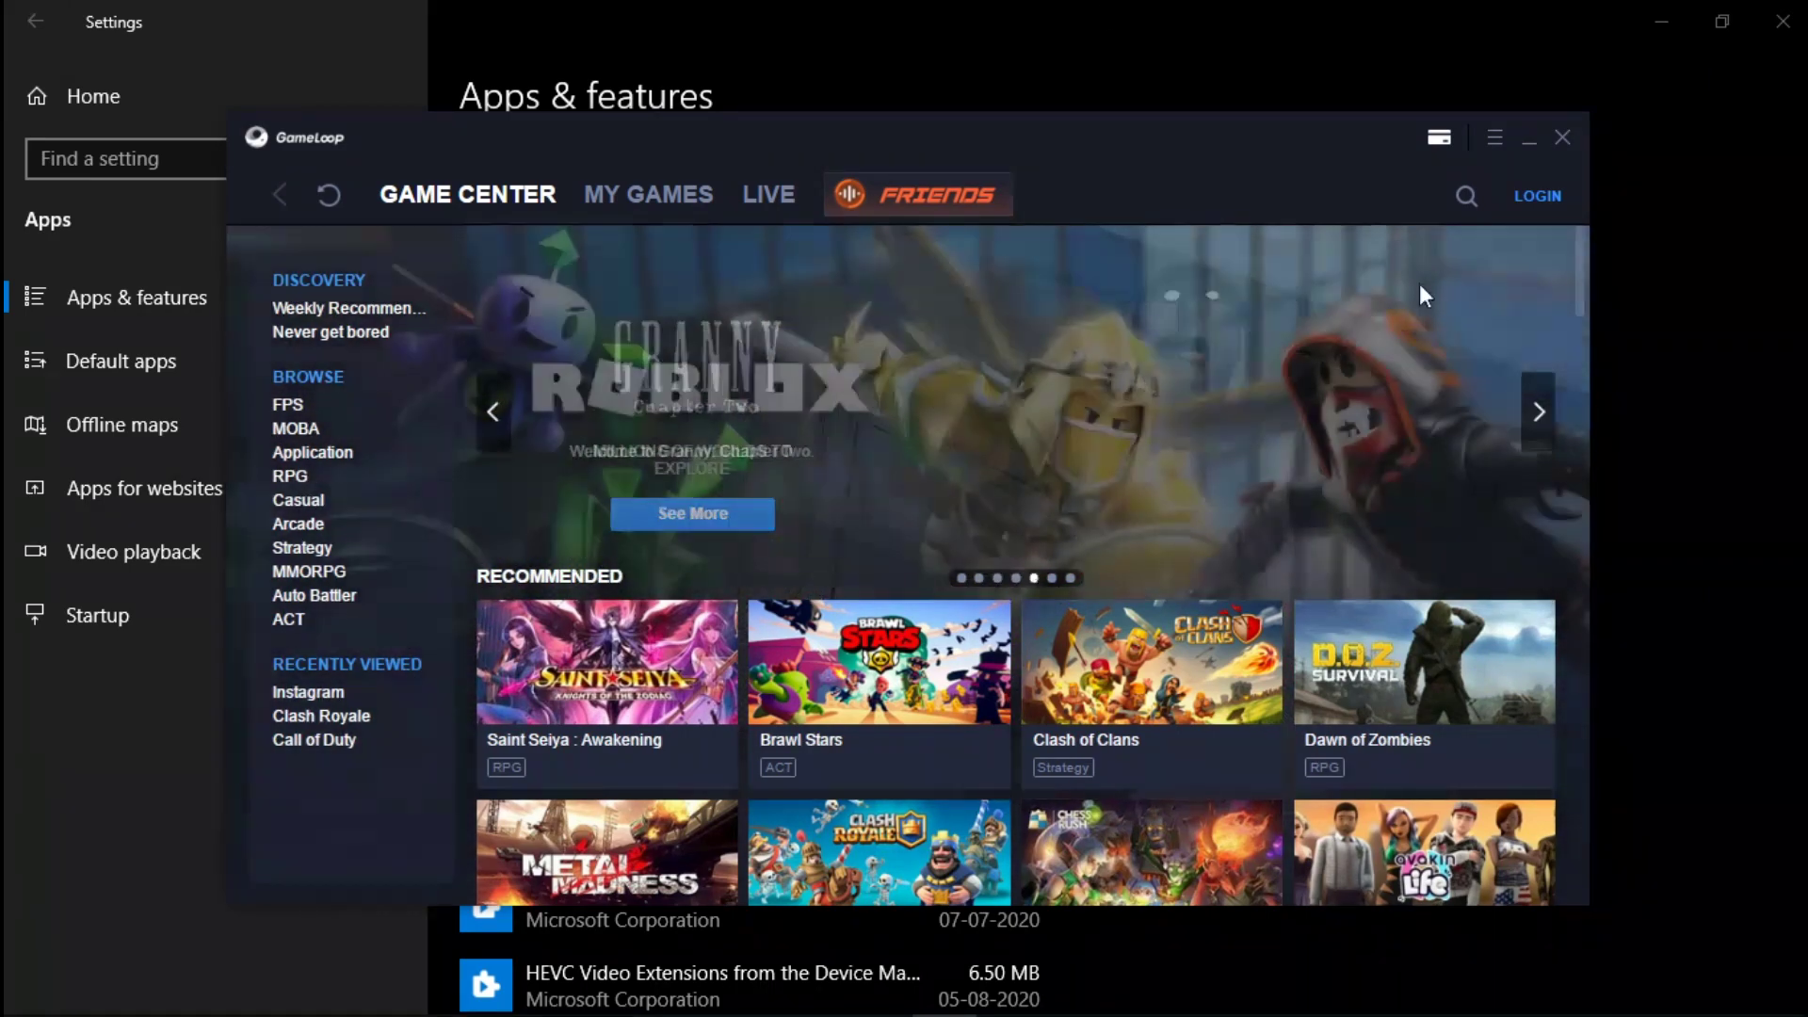
pyautogui.click(493, 412)
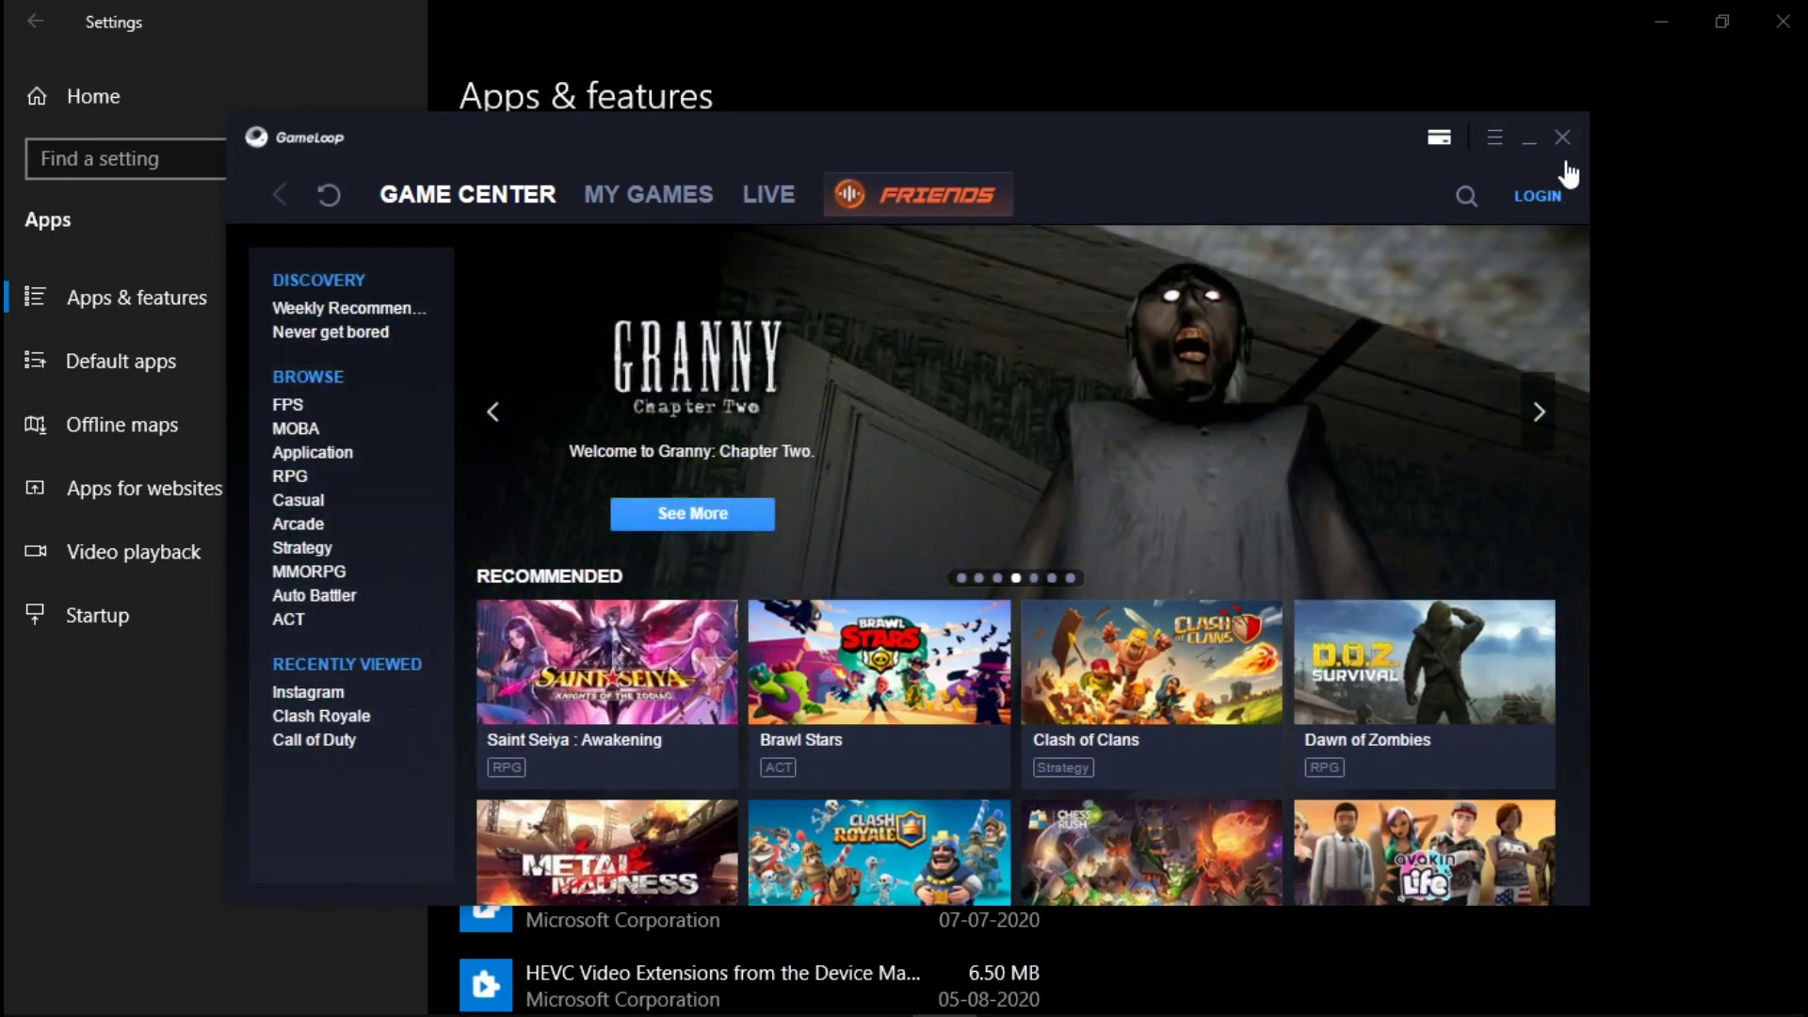
pyautogui.click(1562, 137)
pyautogui.click(970, 663)
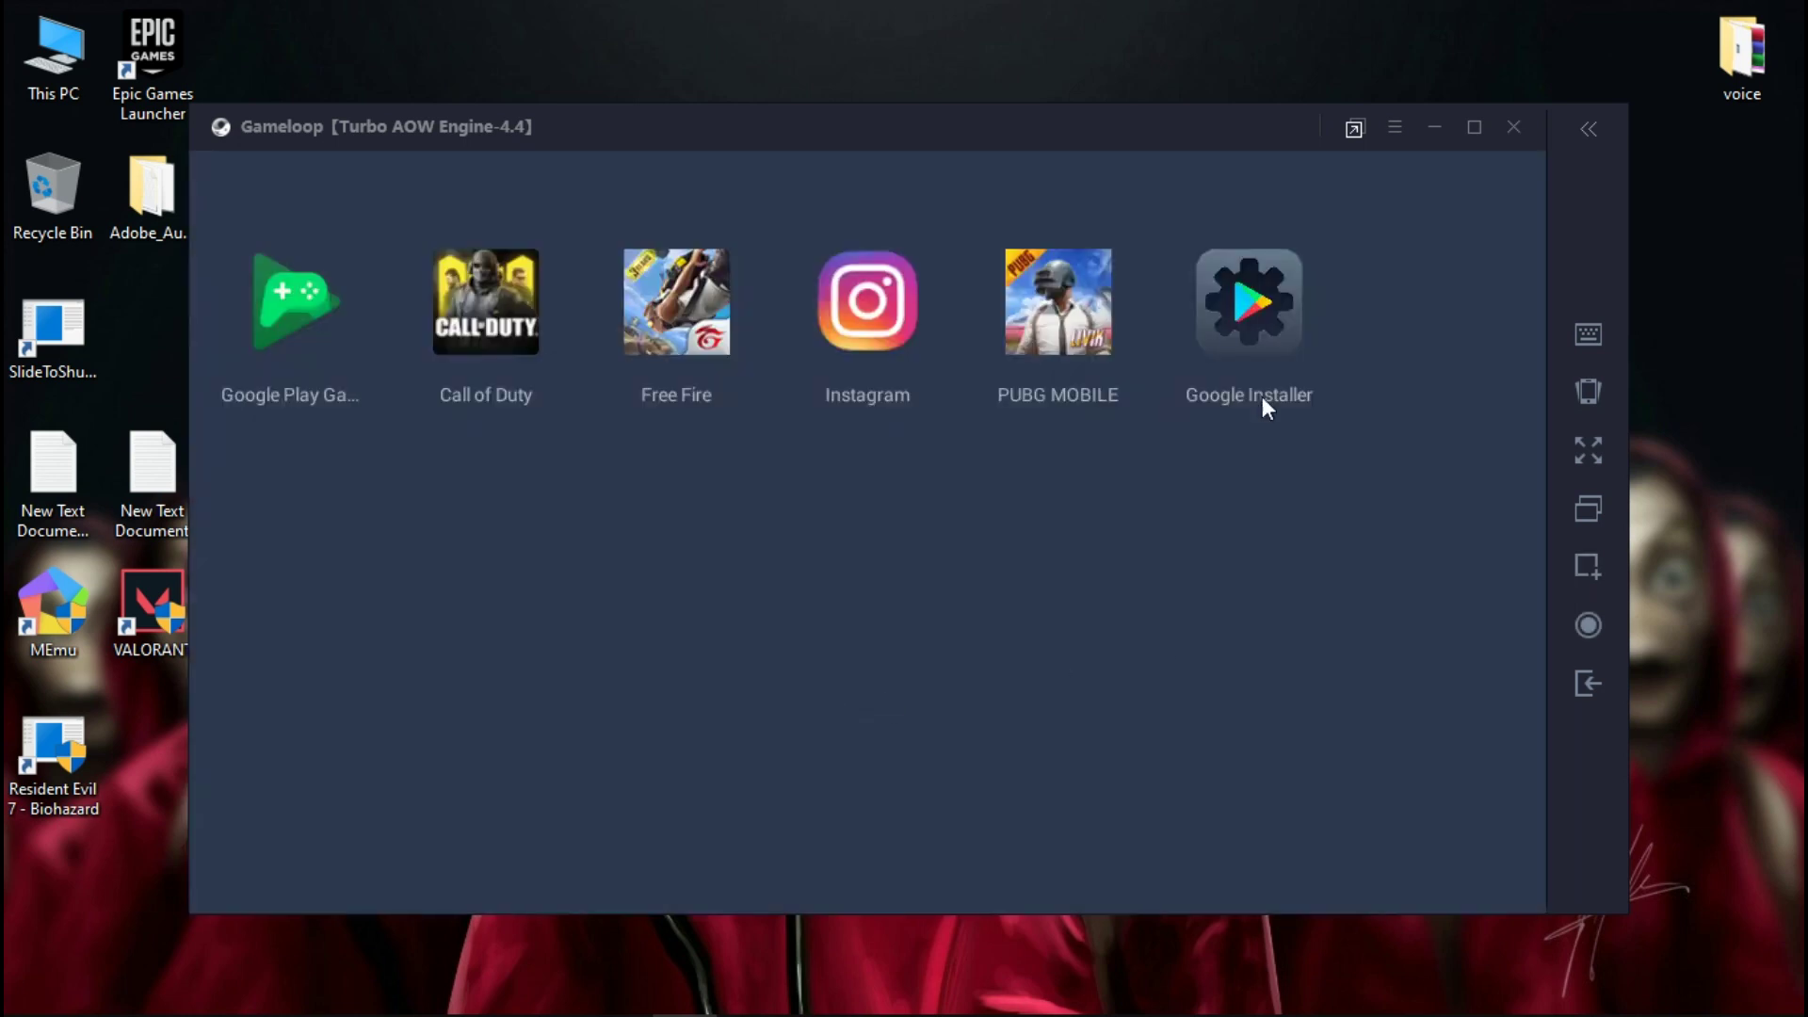
# Review Gameloop's Engine settings, keep anti-aliasing on Close, save the settings and exit the emulator
pyautogui.click(1397, 130)
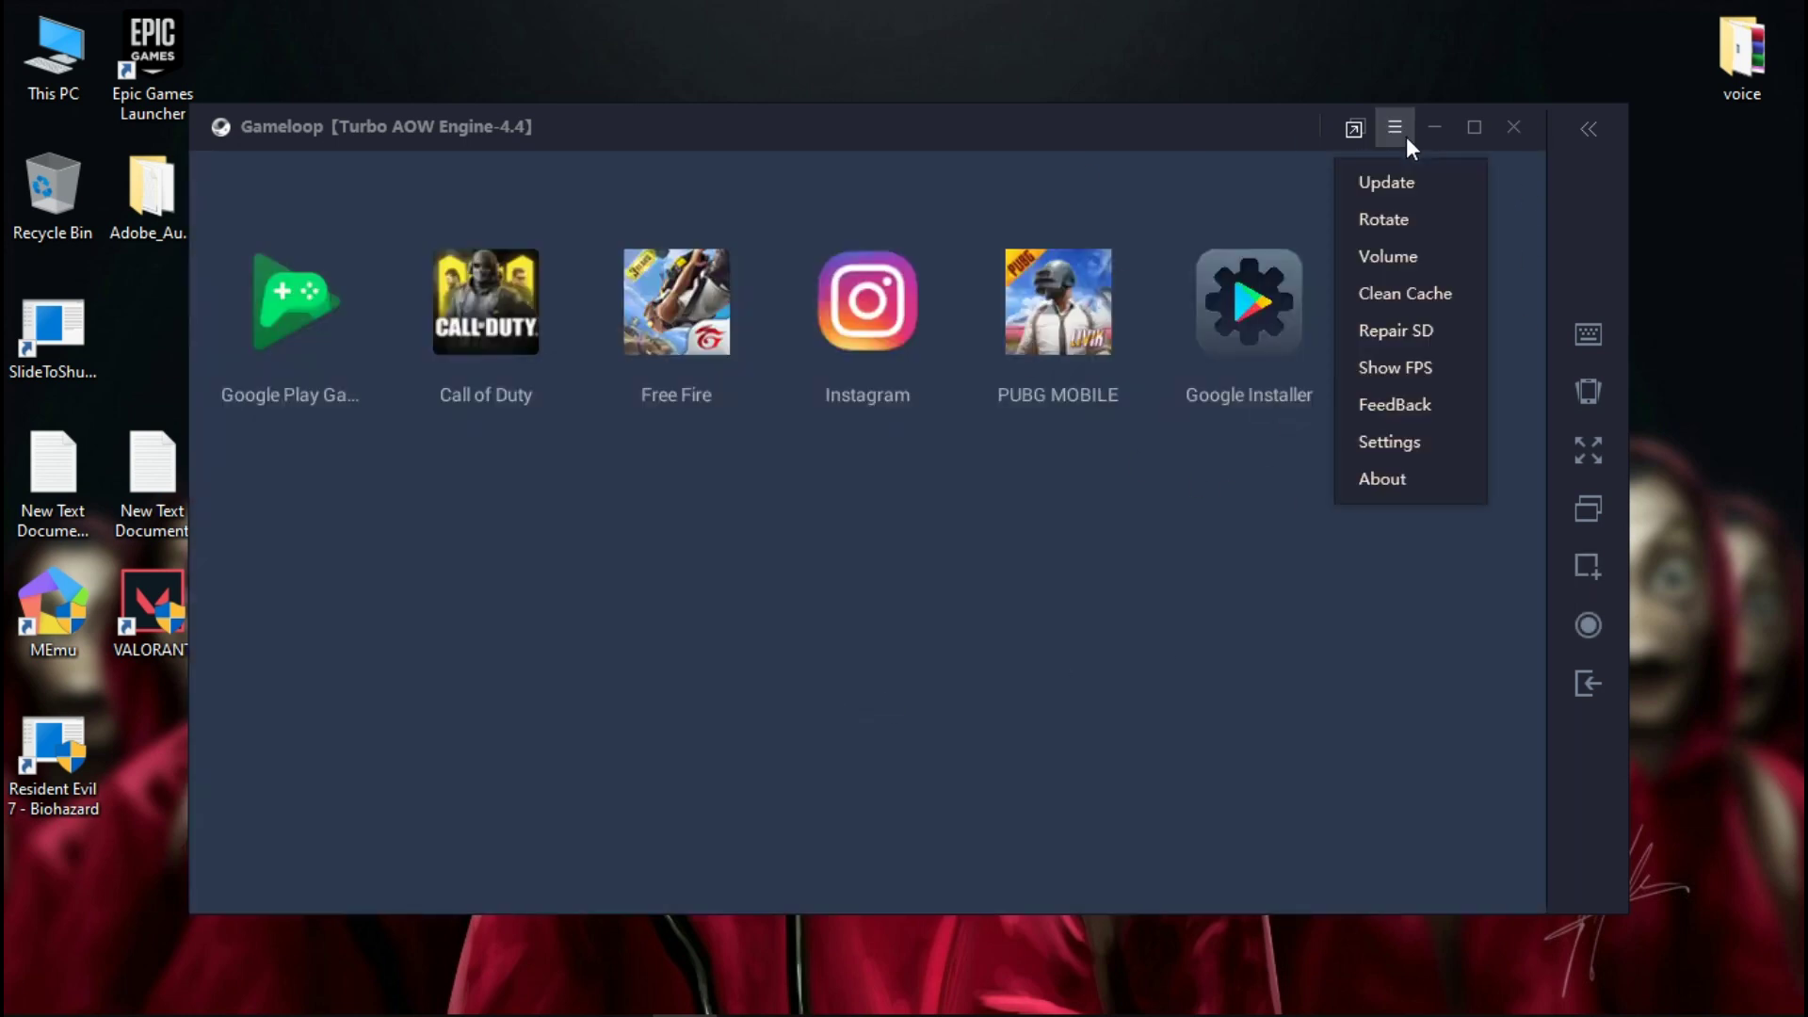
pyautogui.click(1424, 443)
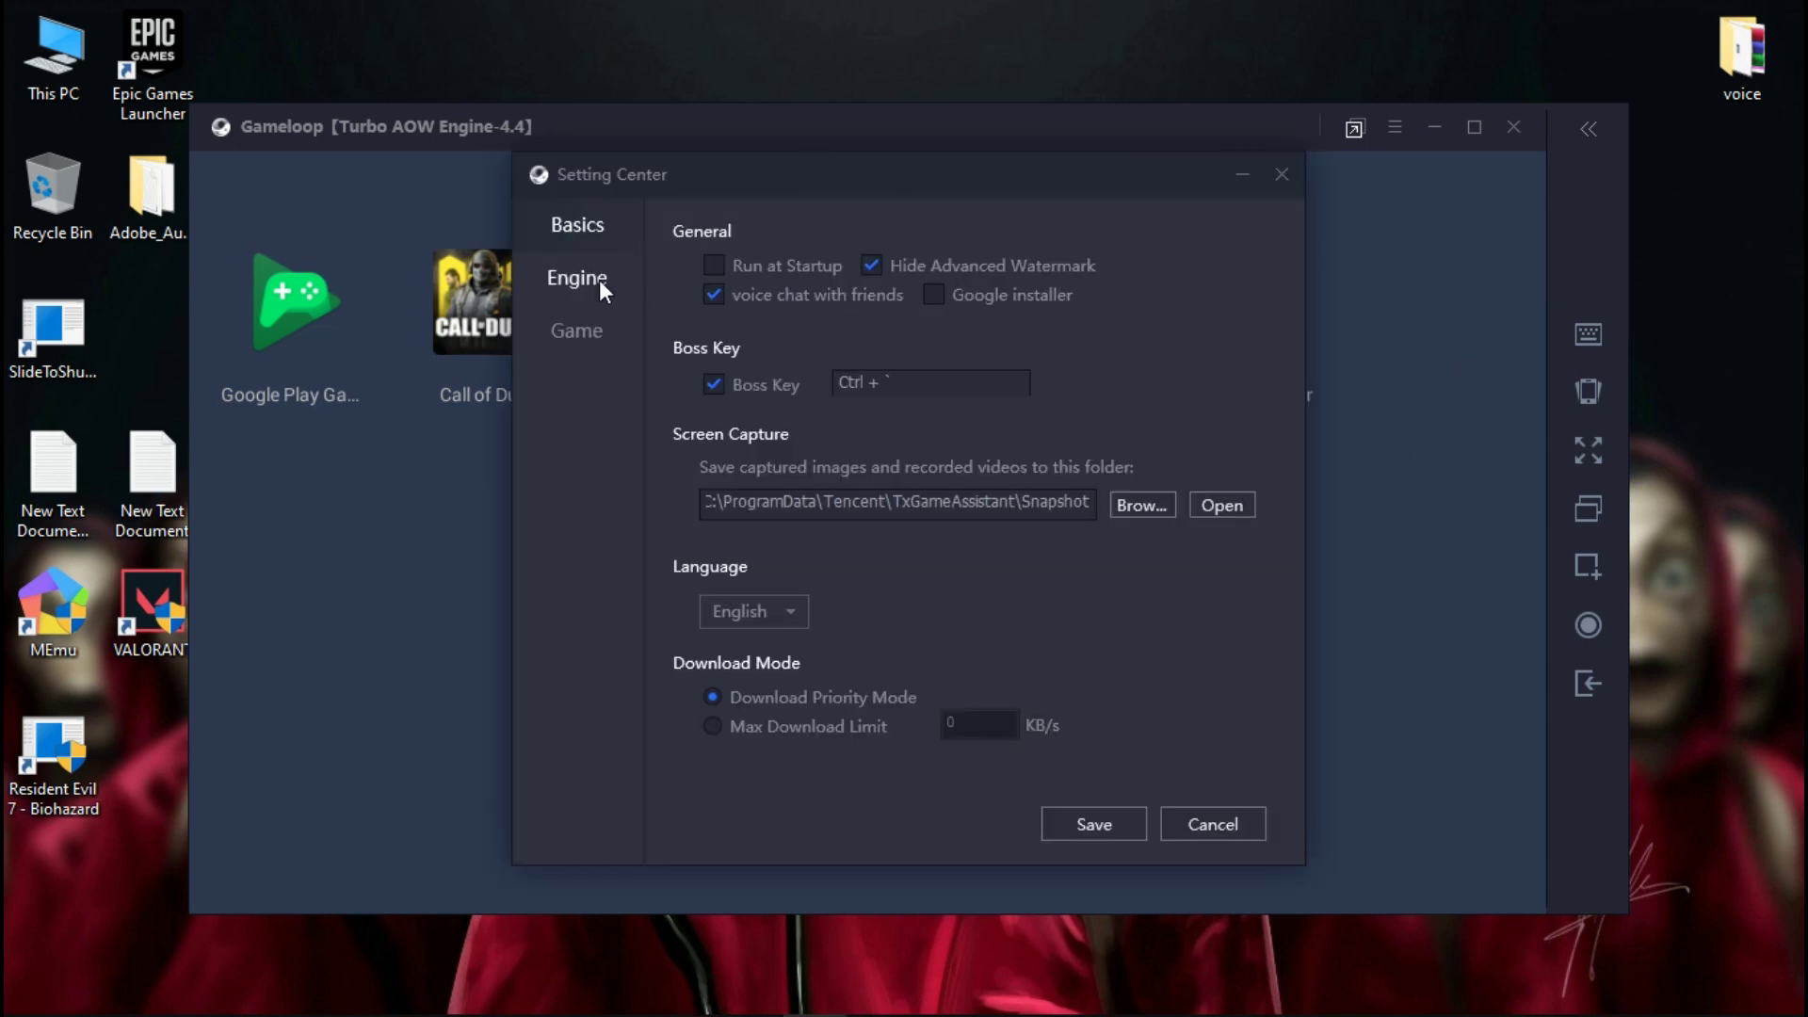
pyautogui.click(599, 279)
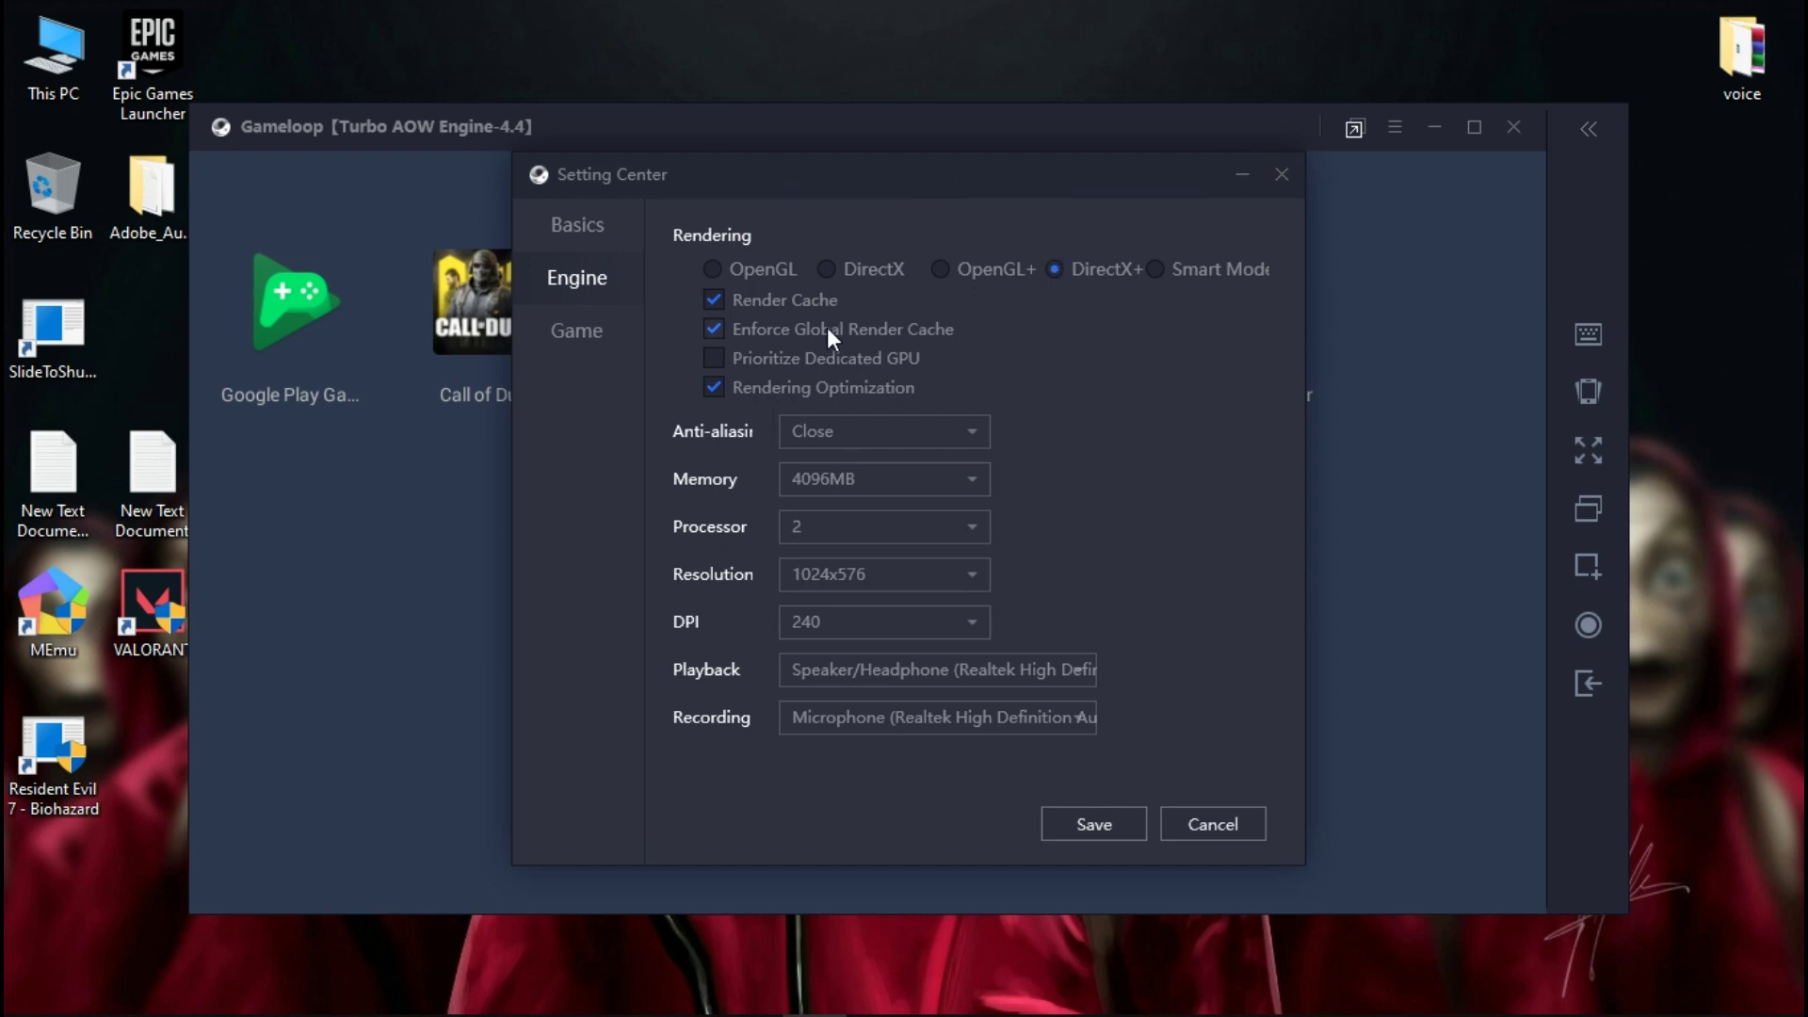
pyautogui.moveTo(716, 330)
pyautogui.click(968, 430)
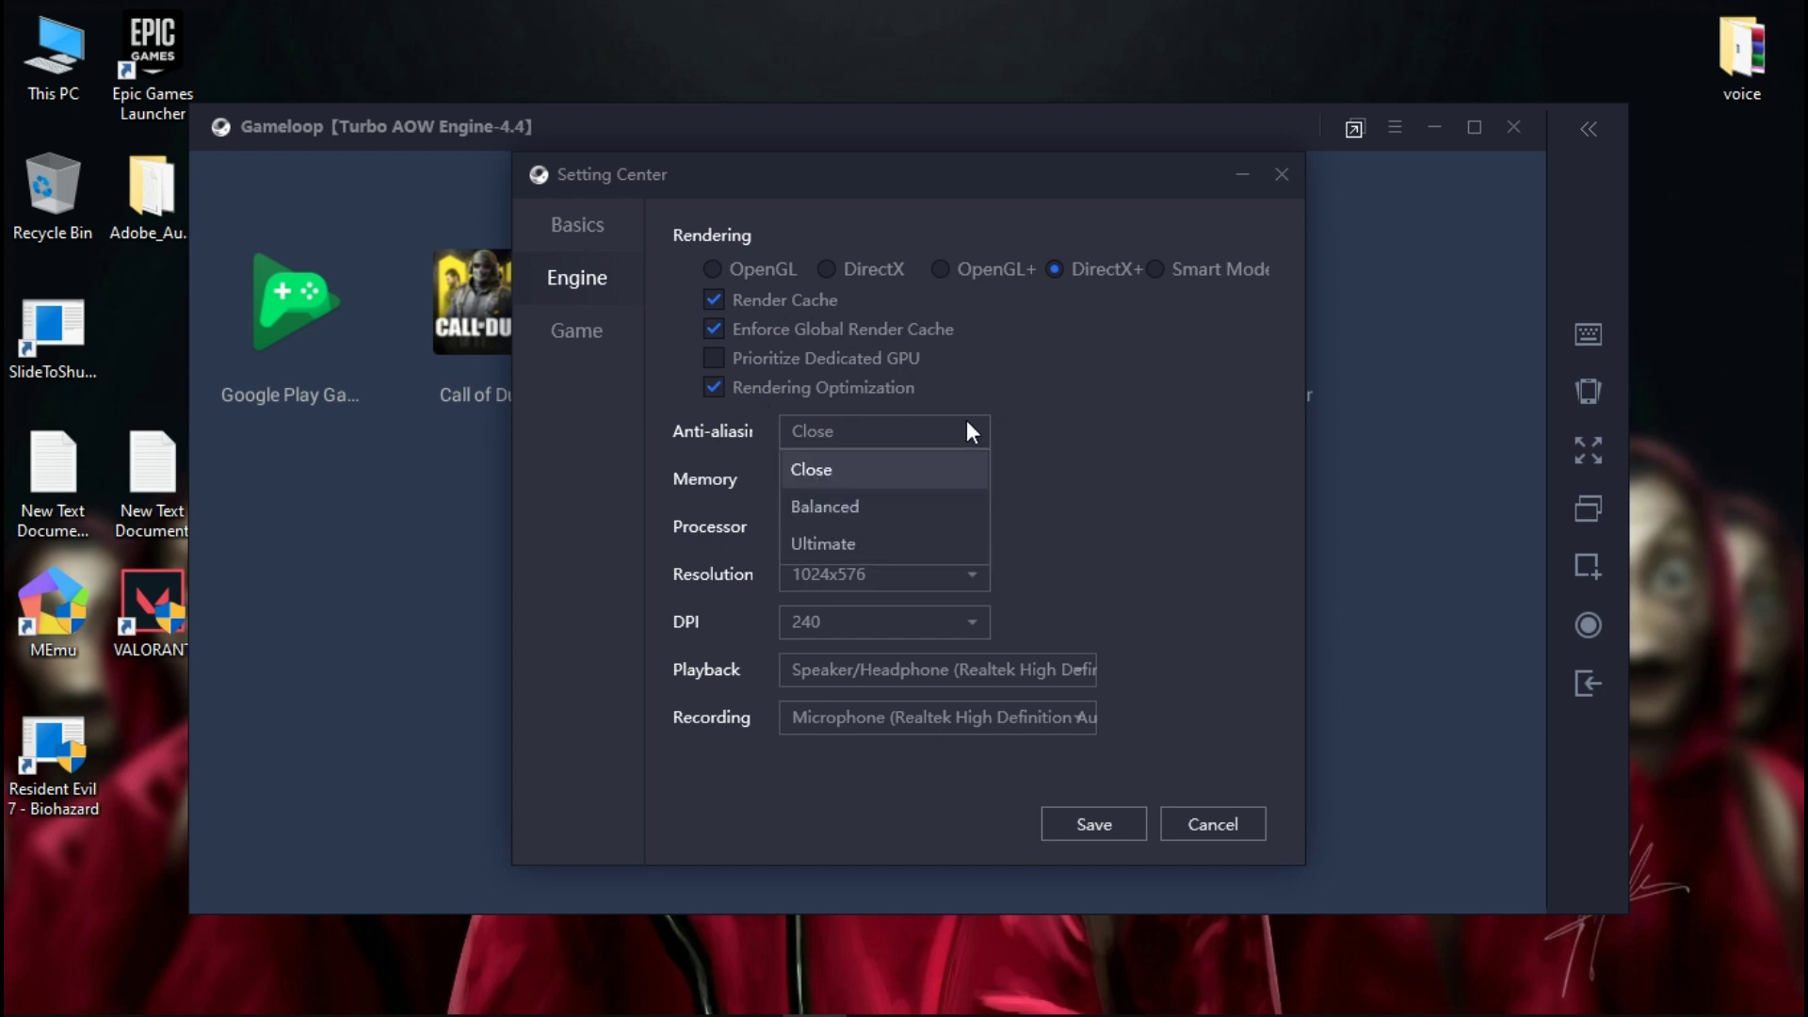
pyautogui.click(913, 432)
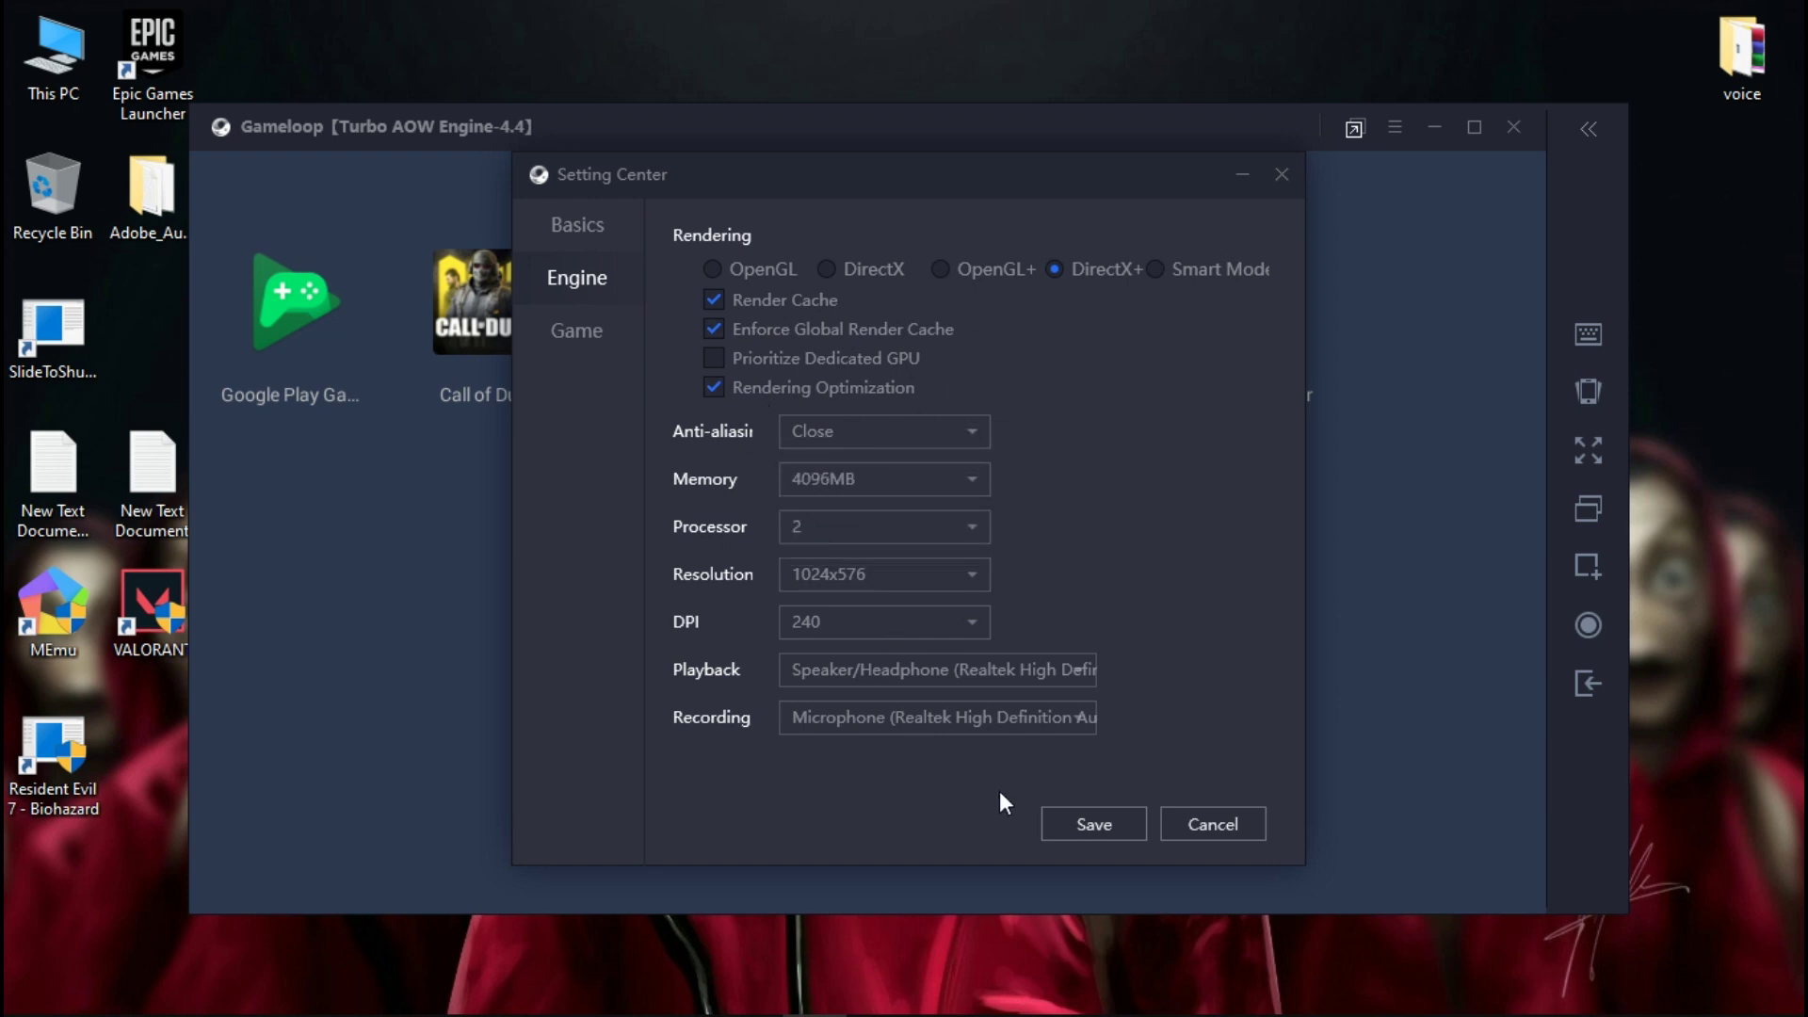
pyautogui.click(1072, 826)
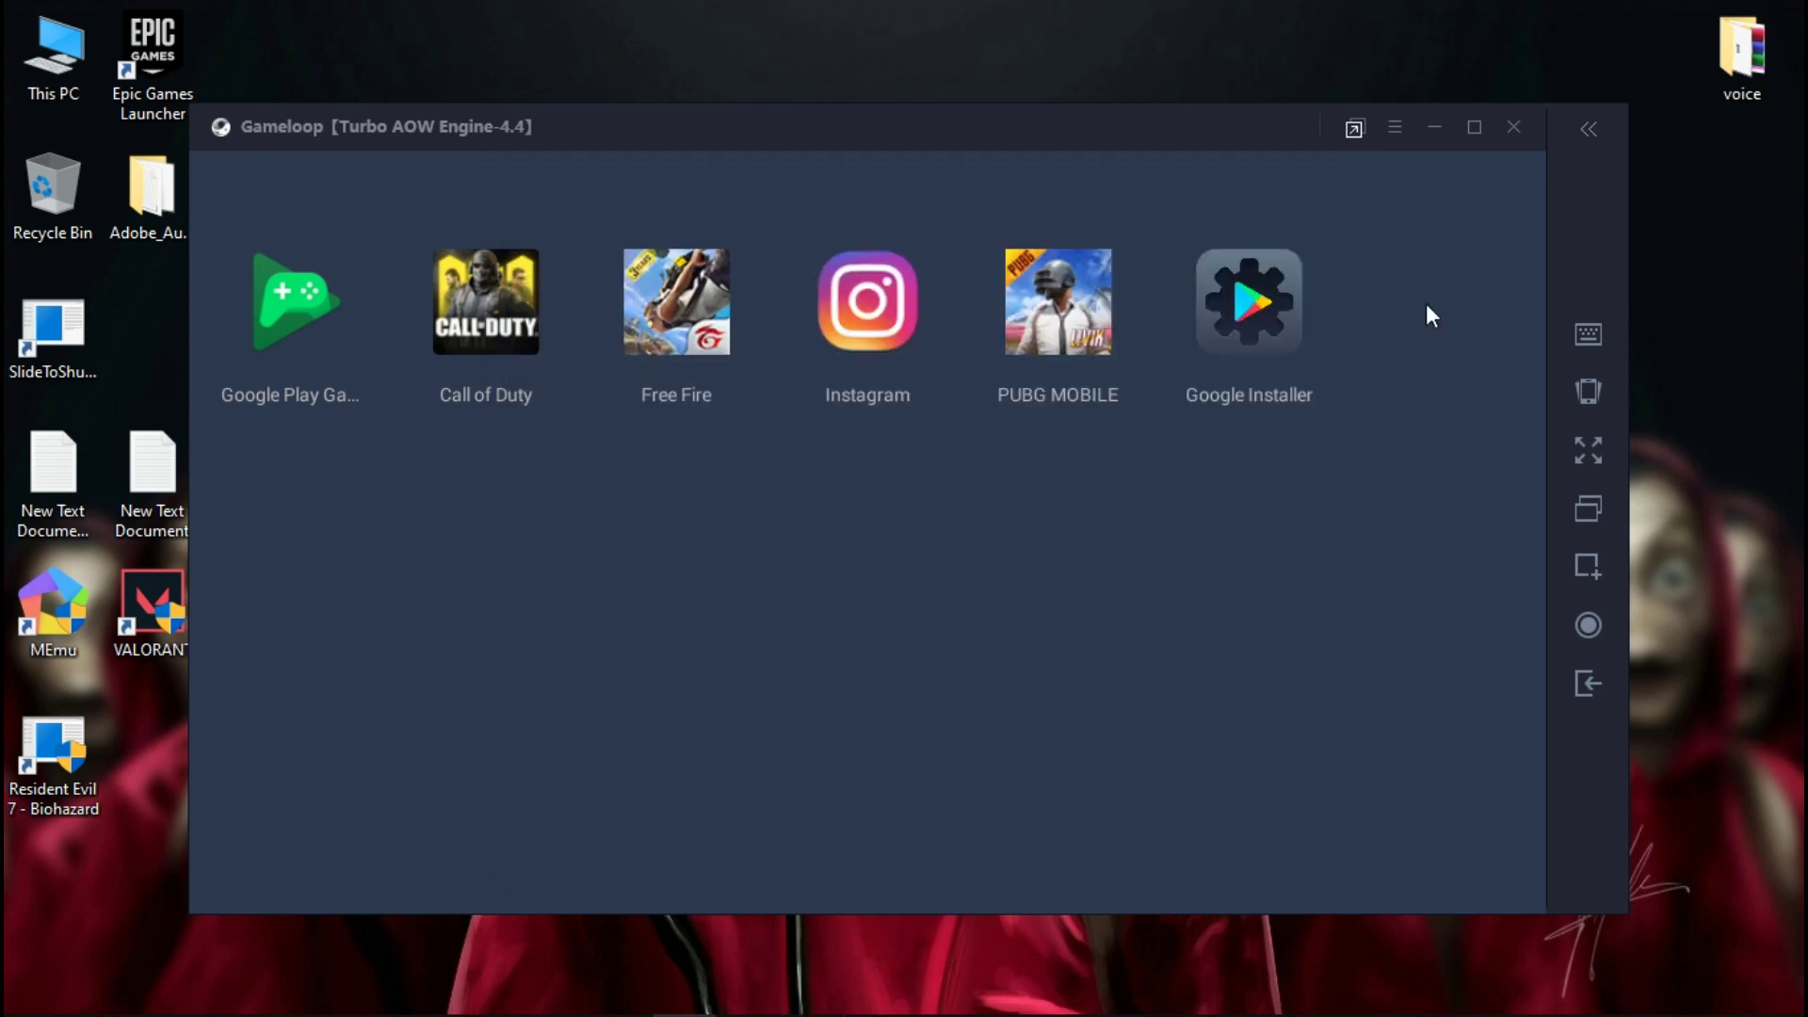
pyautogui.click(1513, 149)
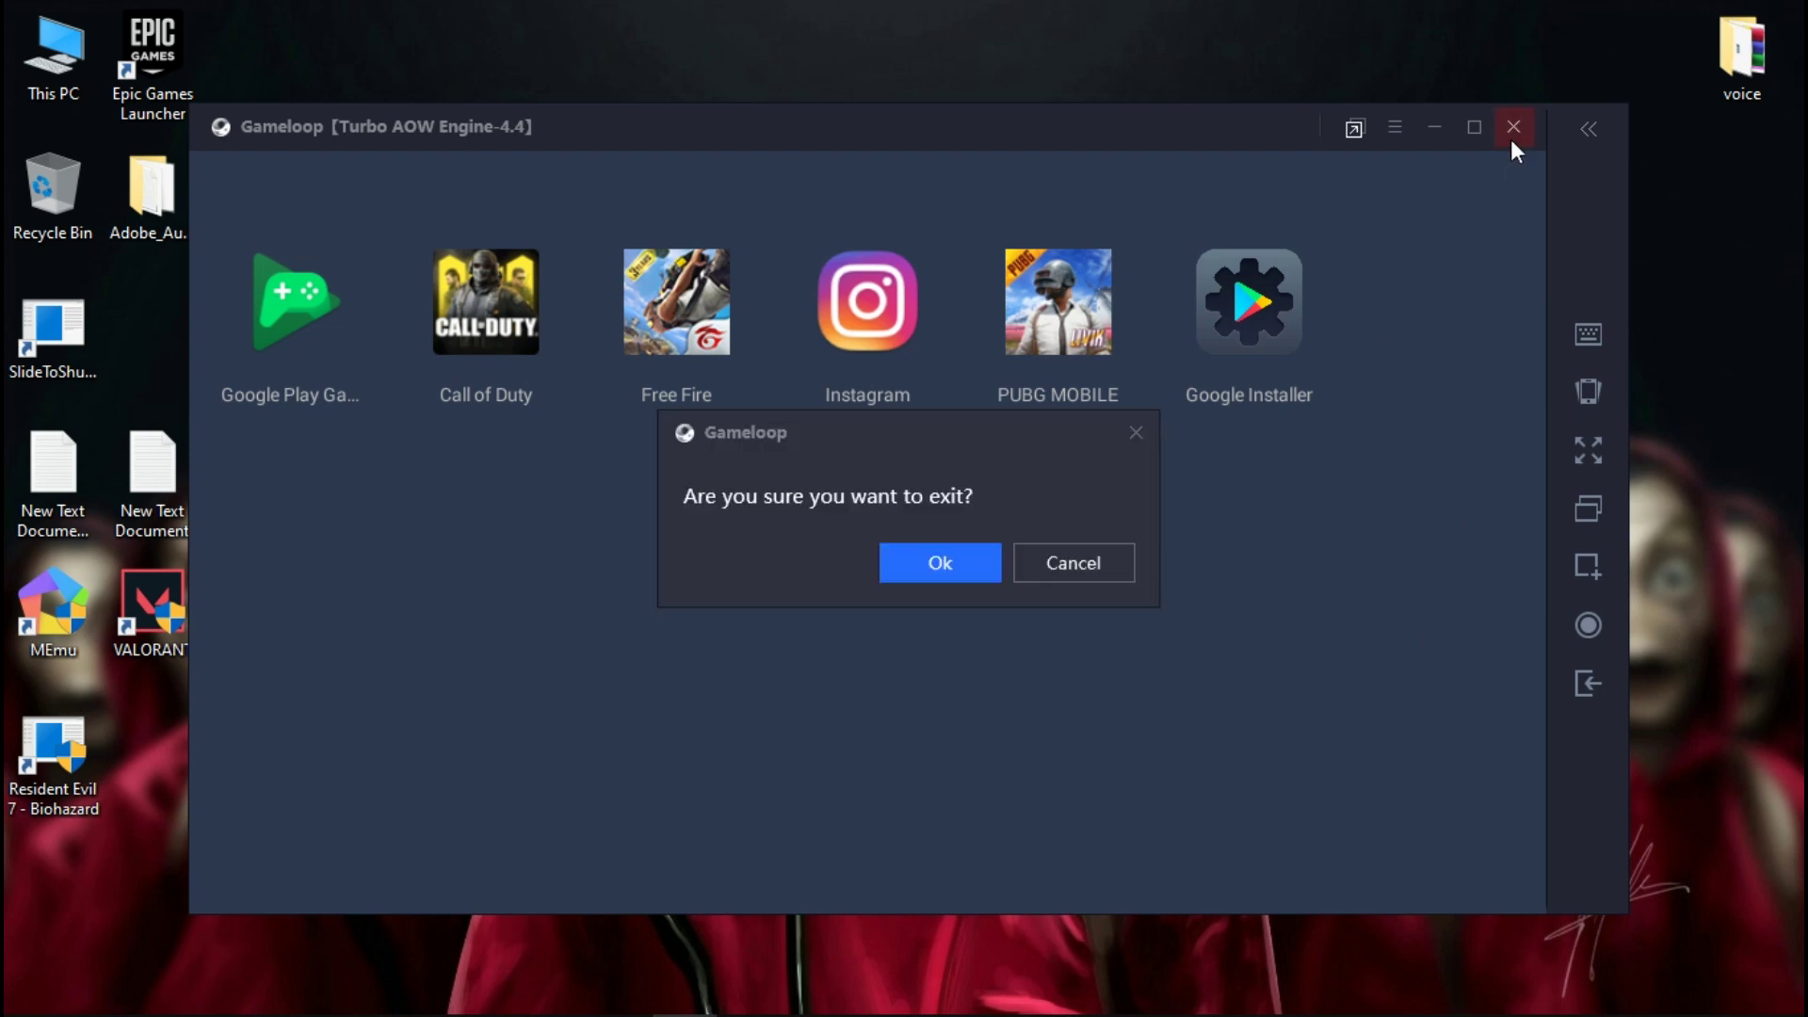
pyautogui.click(942, 575)
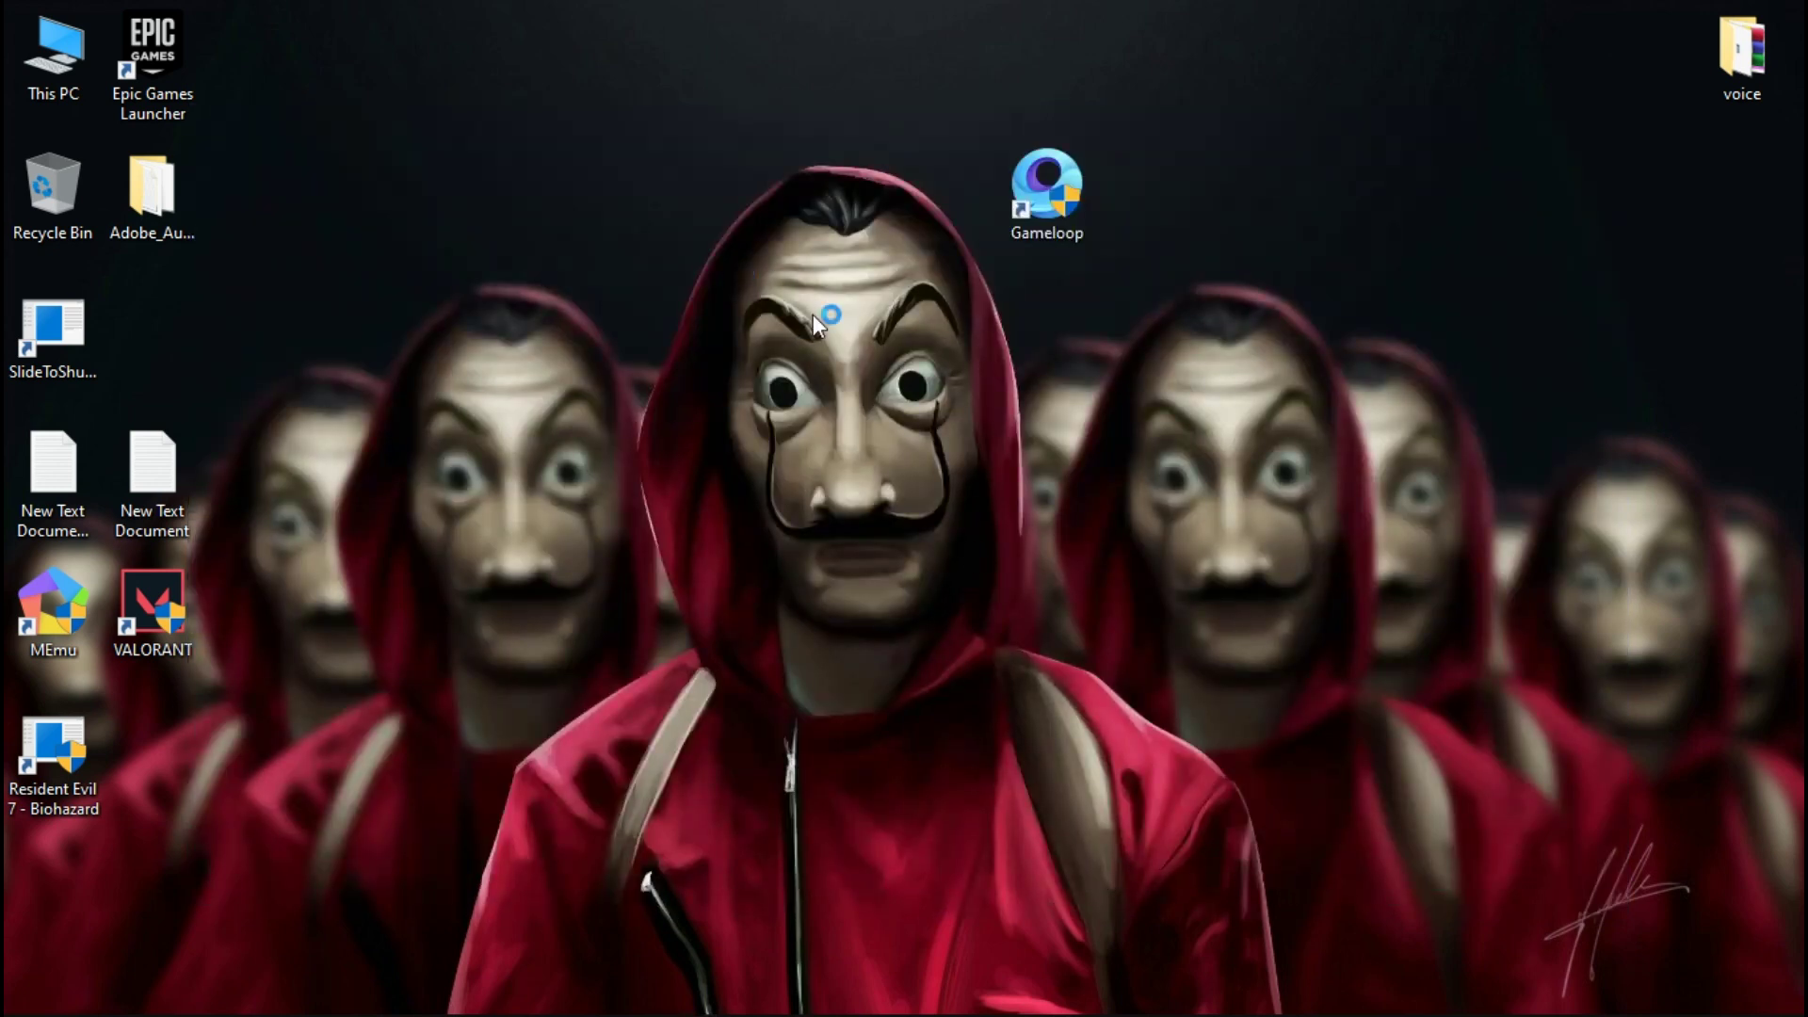
pyautogui.rightClick(863, 348)
pyautogui.rightClick(966, 421)
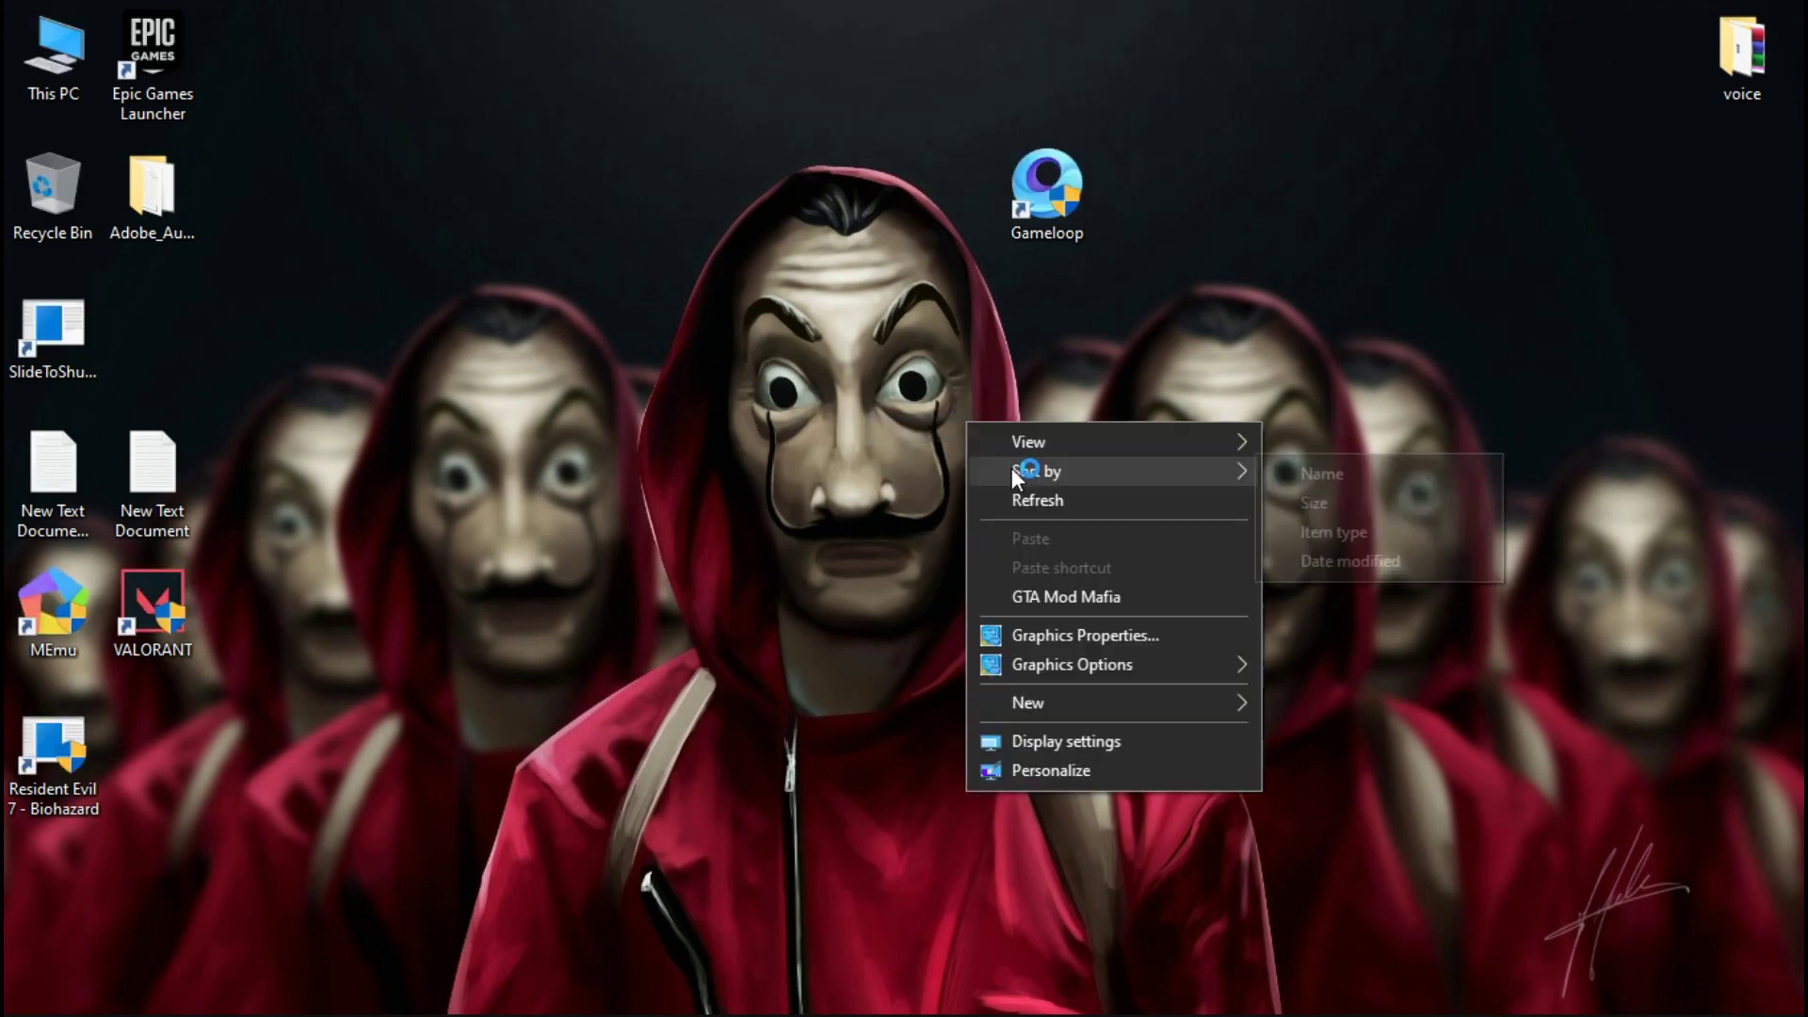
pyautogui.rightClick(1025, 488)
pyautogui.click(1102, 571)
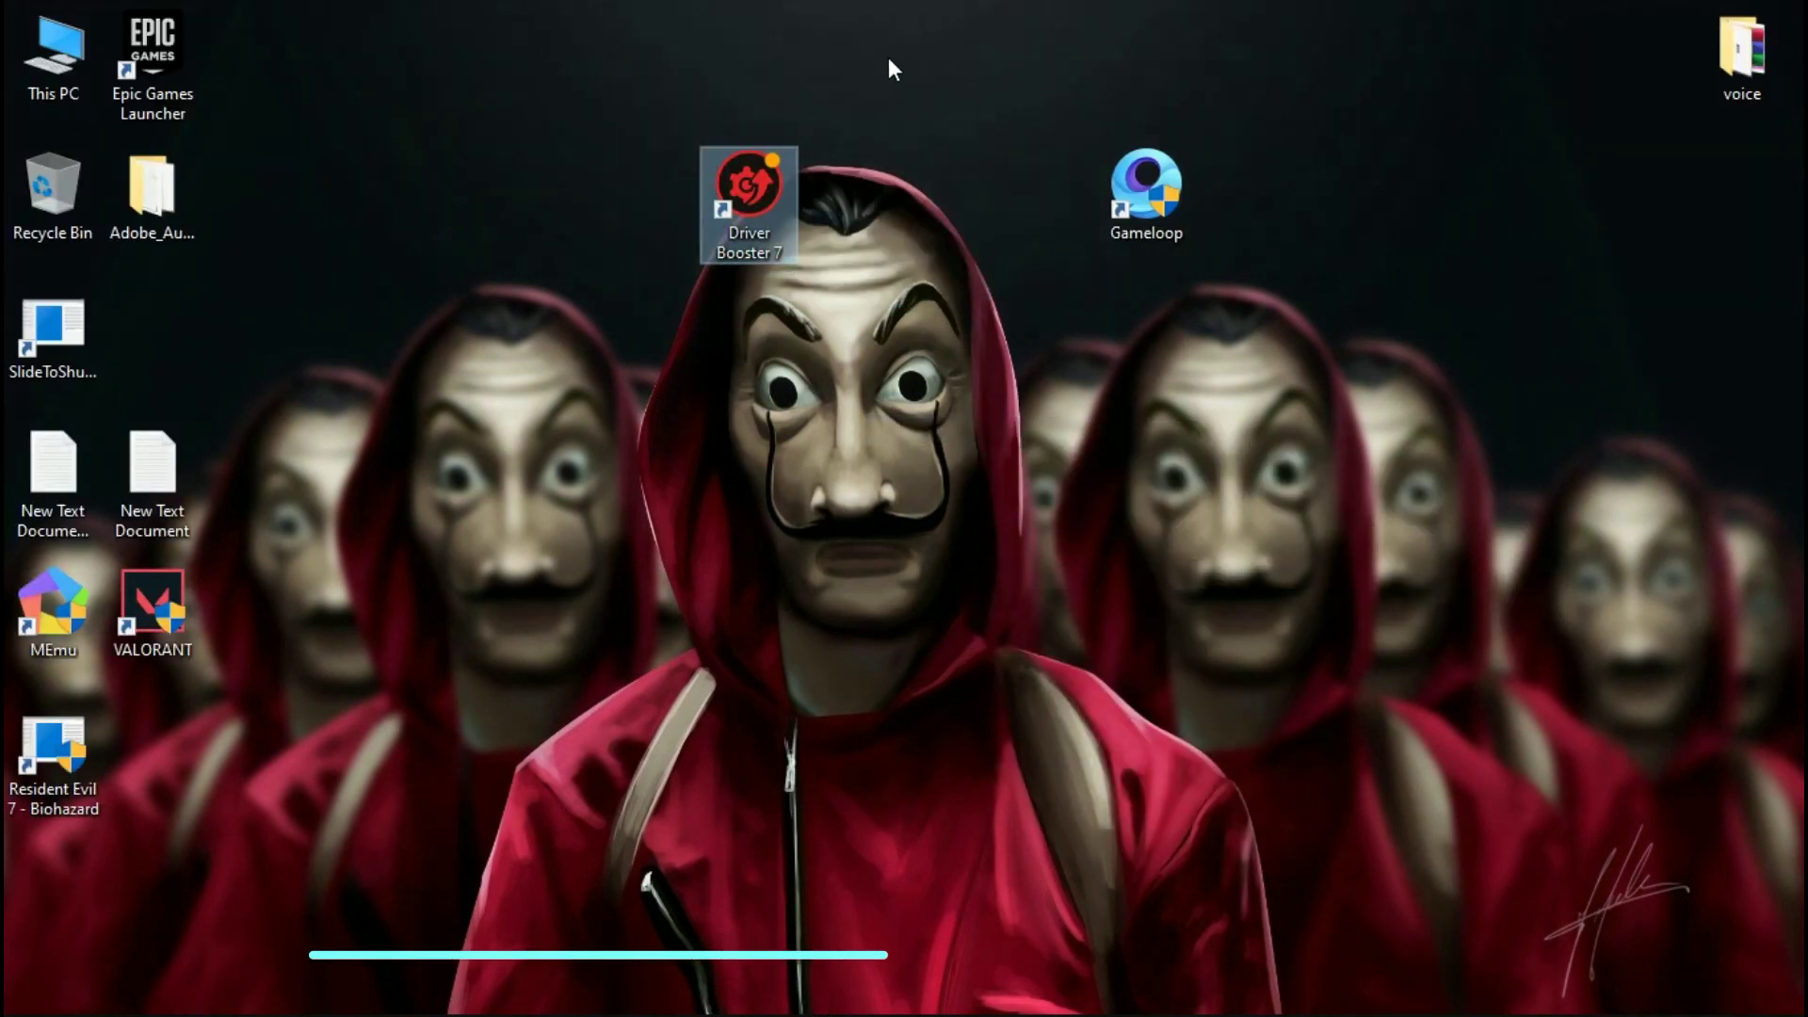
# Switch to Driver Booster 7, scan for outdated drivers, update the Realtek PCIe FE Family Controller network adapter driver and close the program
pyautogui.moveTo(808, 48); pyautogui.dragTo(595, 333)
pyautogui.click(726, 375)
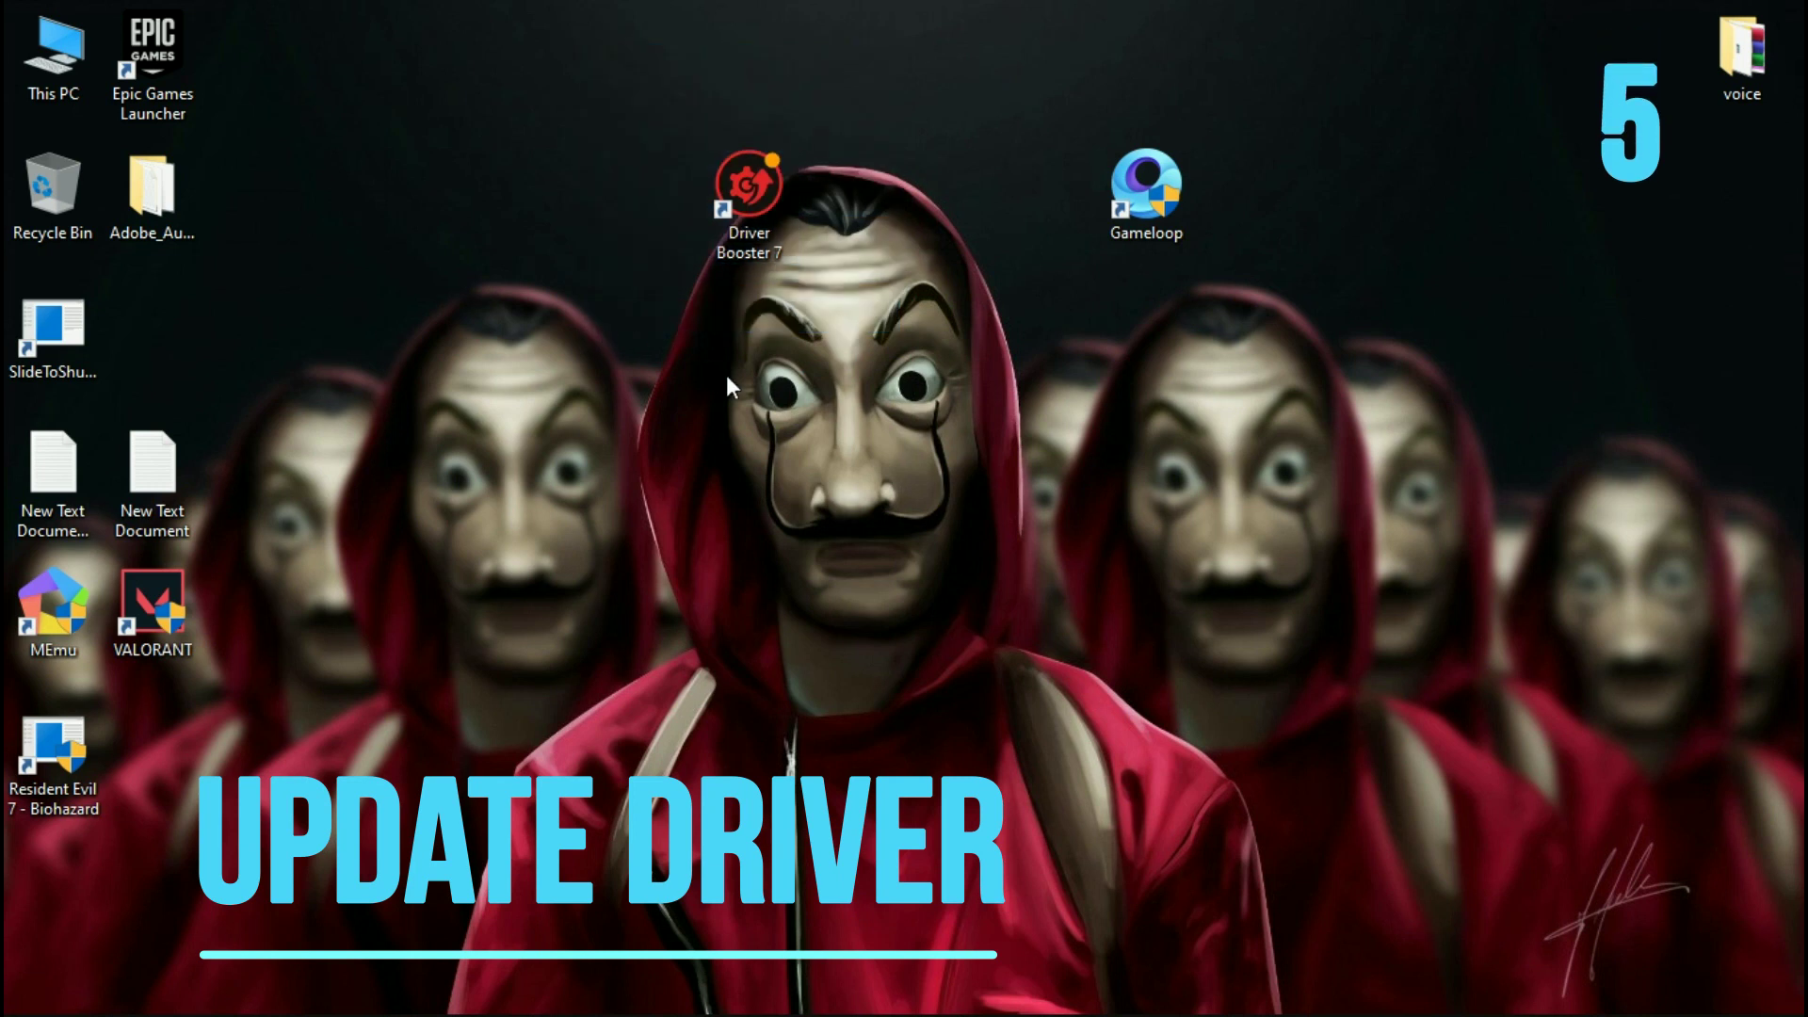
pyautogui.doubleClick(761, 186)
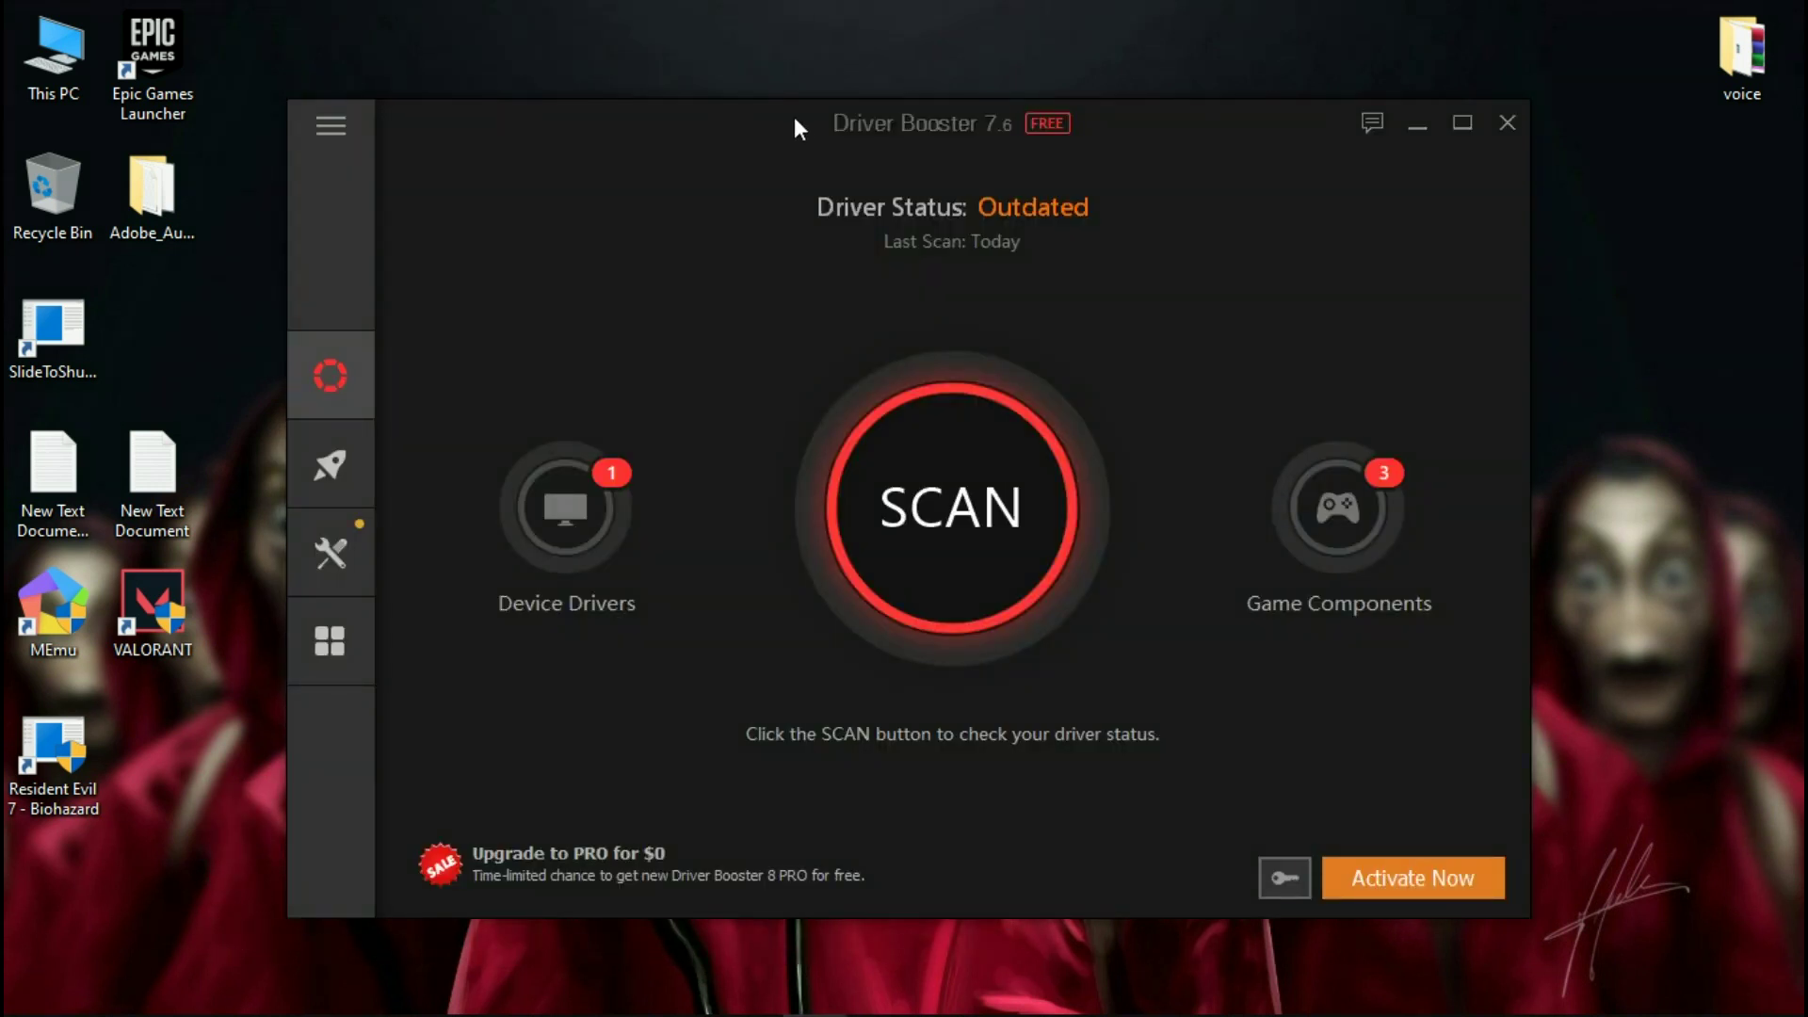
pyautogui.click(959, 478)
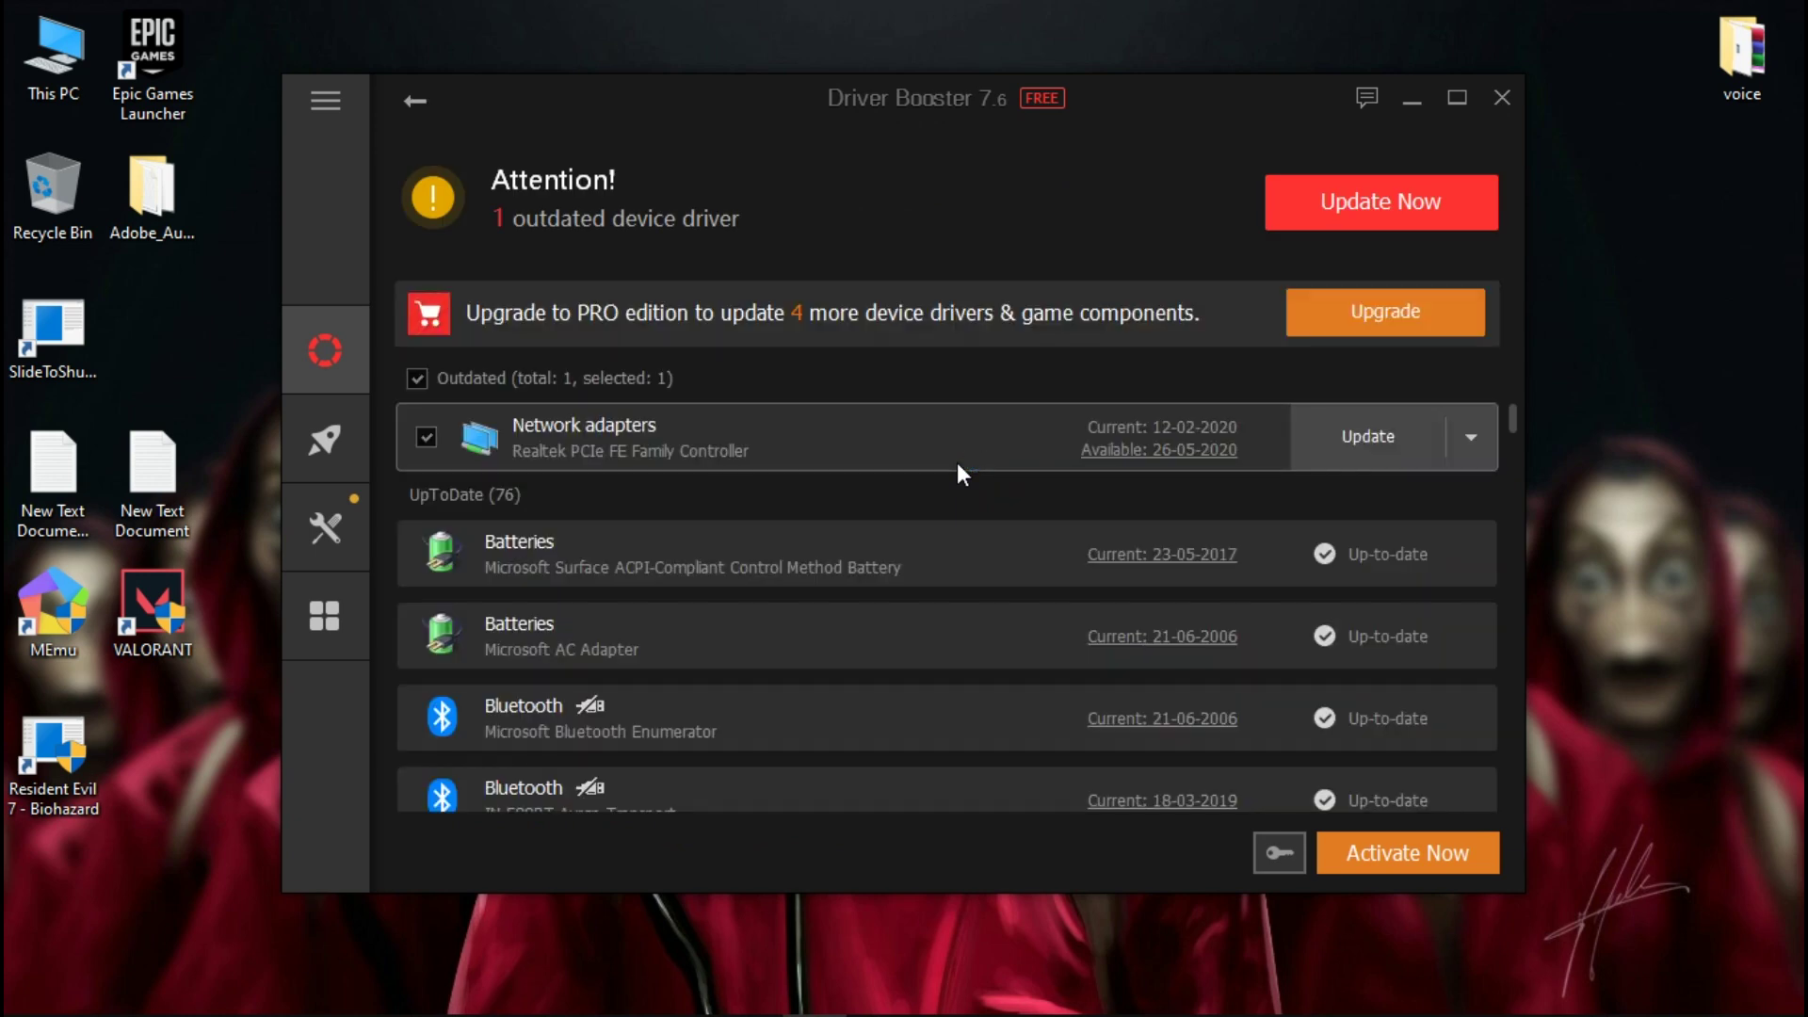
pyautogui.click(1365, 442)
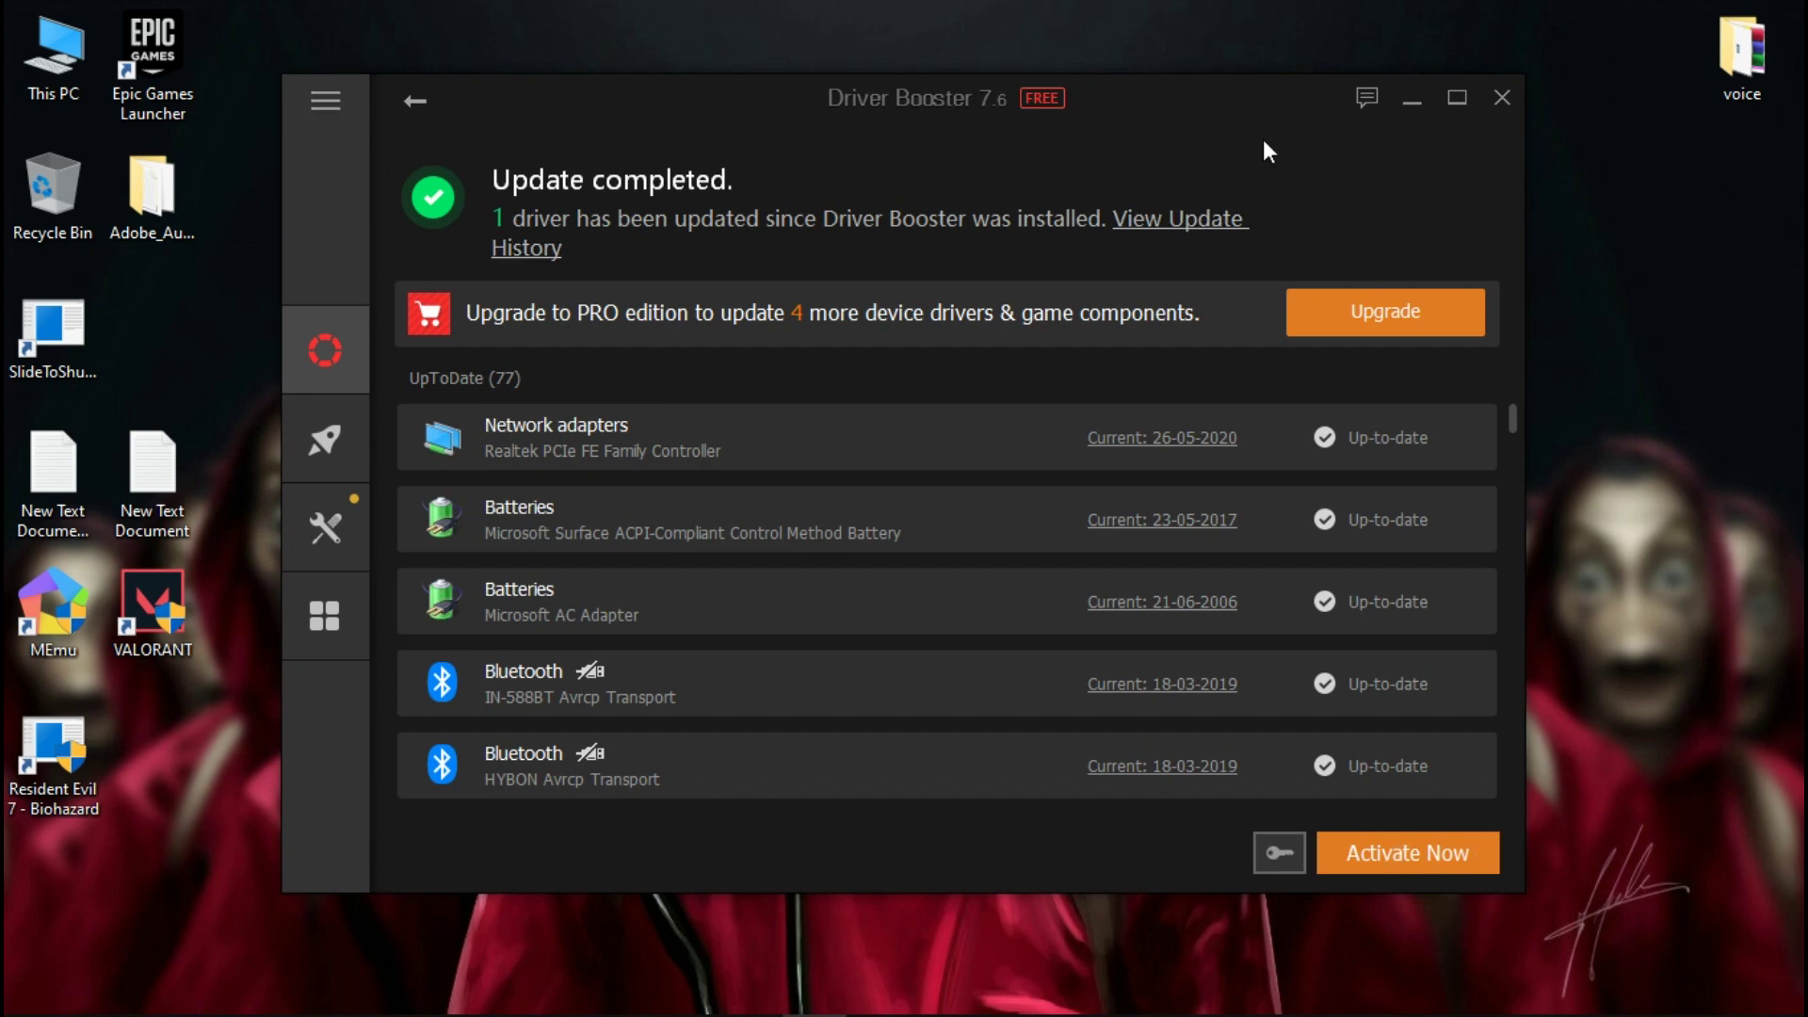
pyautogui.click(1501, 98)
# Refresh the desktop and open the Windows power options to restart the PC
pyautogui.rightClick(1065, 321)
pyautogui.click(1159, 408)
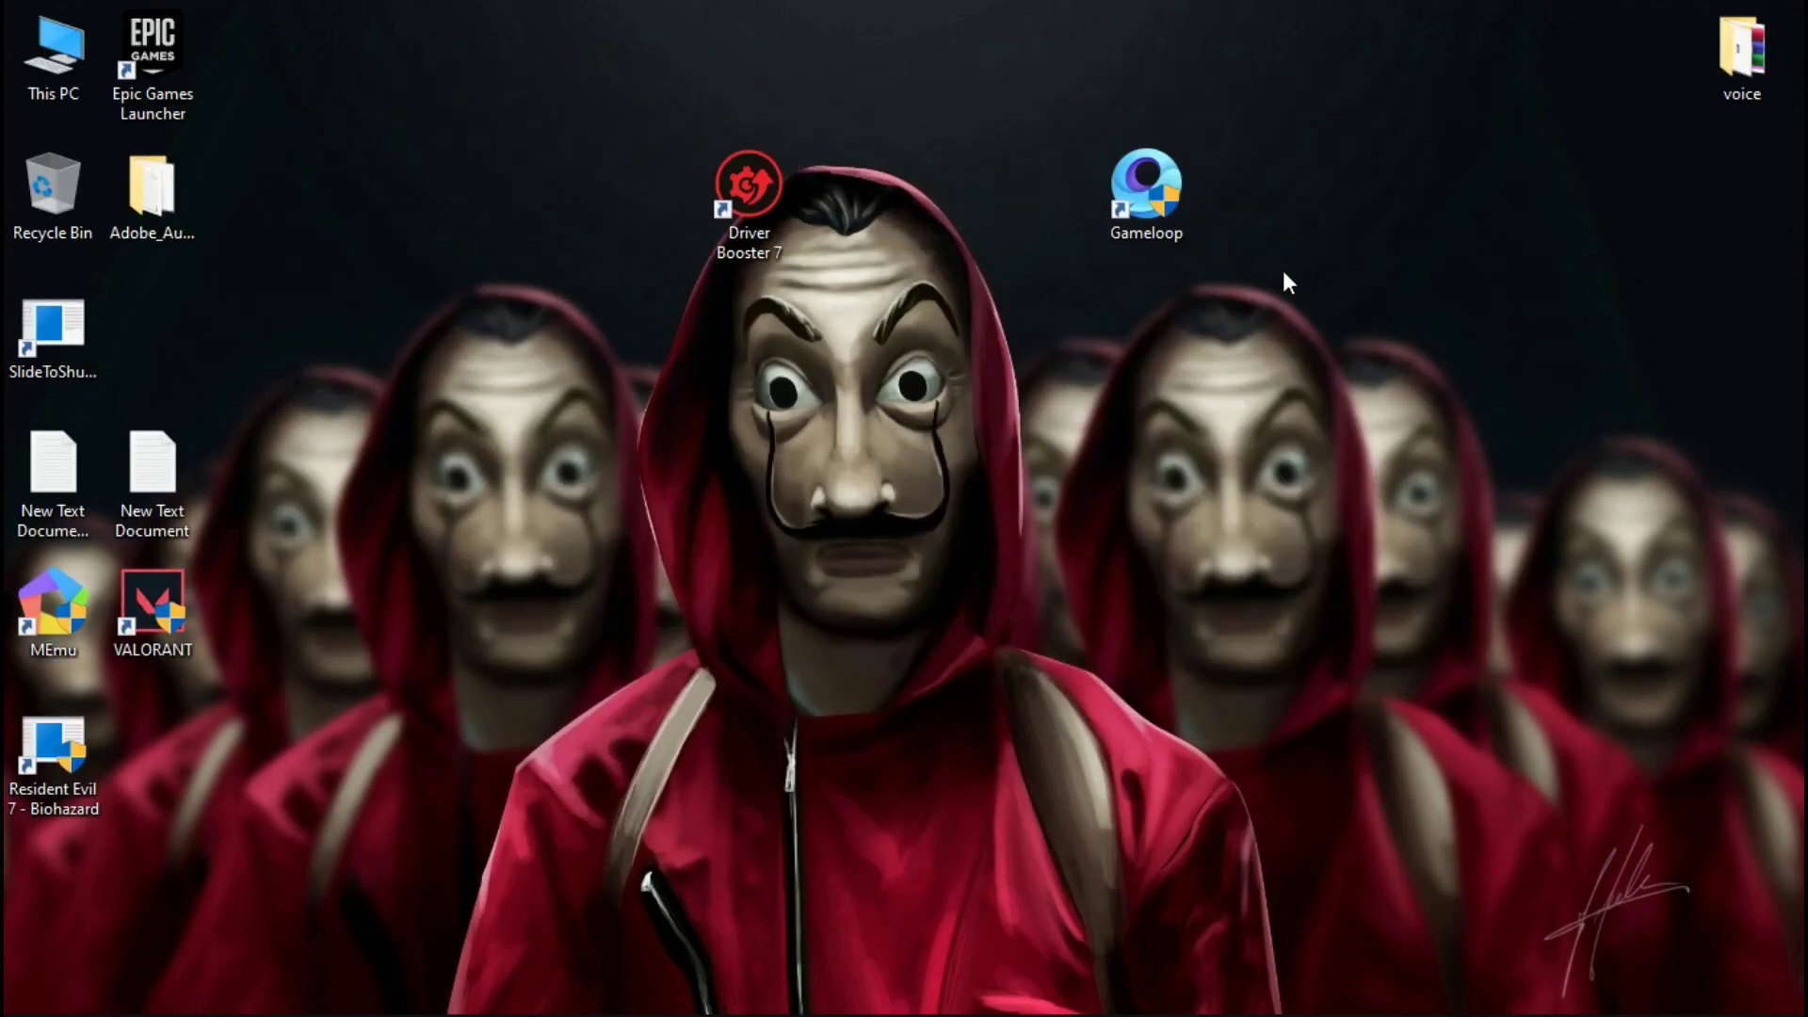
pyautogui.click(36, 989)
pyautogui.click(36, 932)
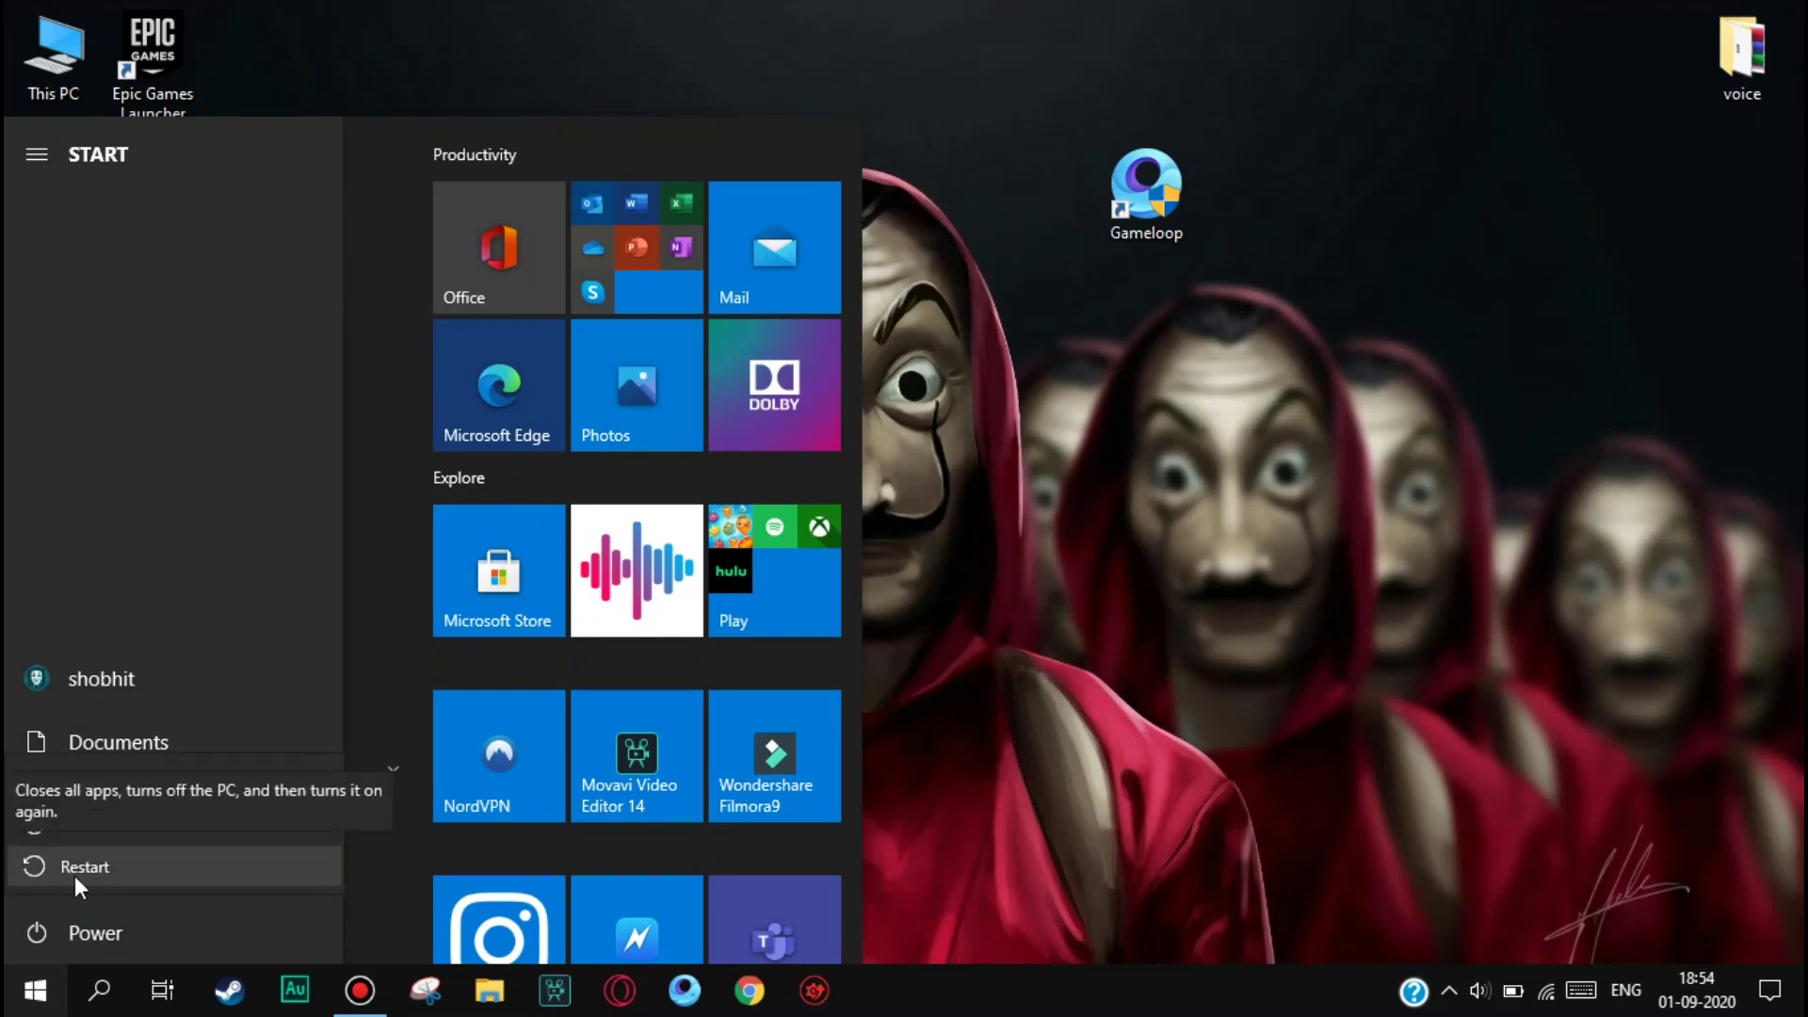